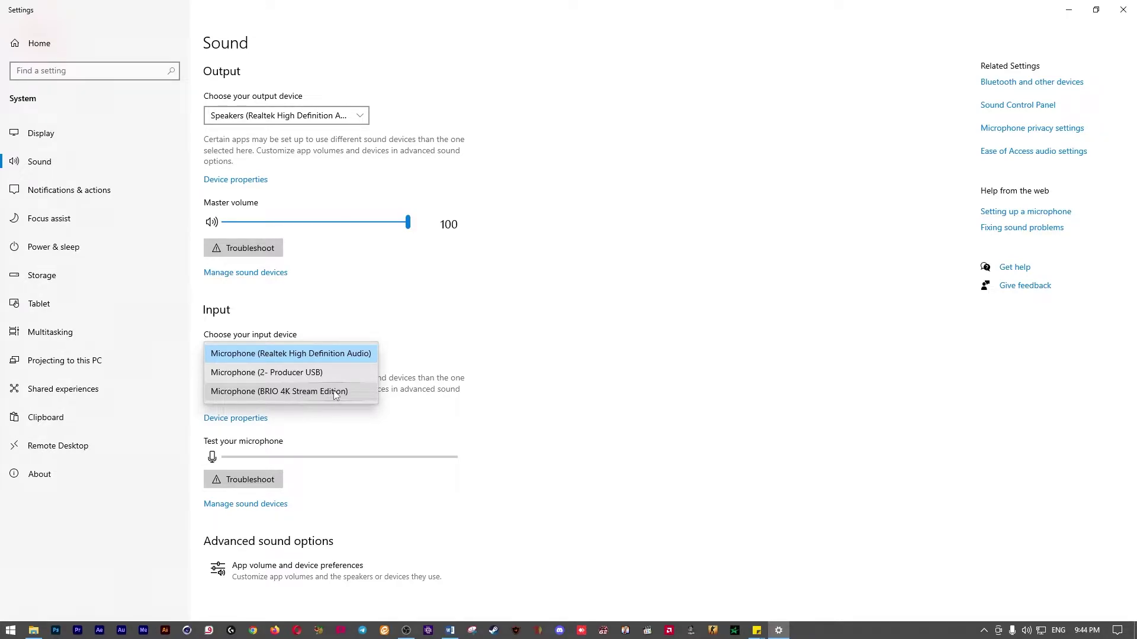
# Close the input device list in the Sound settings and launch Adobe Audition
pyautogui.click(377, 312)
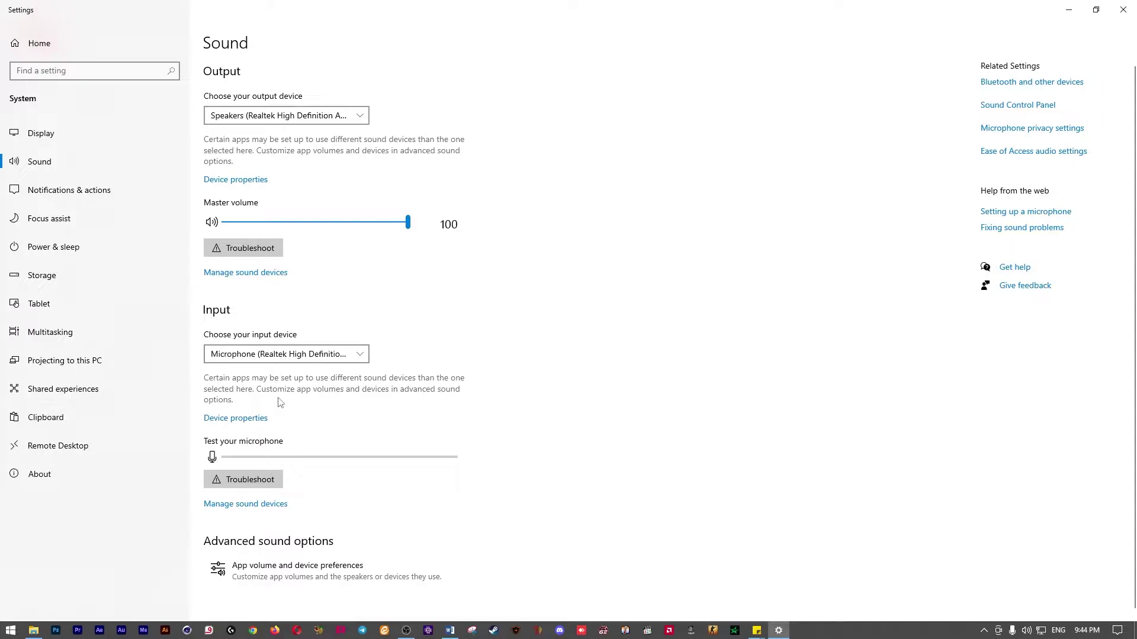
pyautogui.click(122, 632)
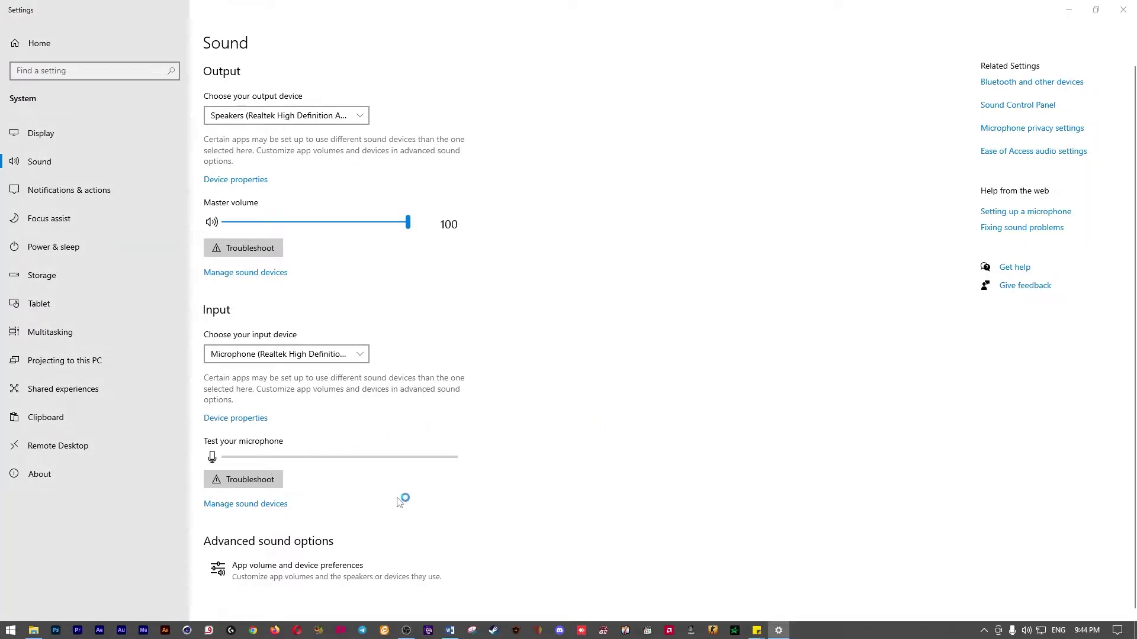
# Switch to Google Chrome and search Google in Persian for "دانلود ادیشن"
pyautogui.click(253, 629)
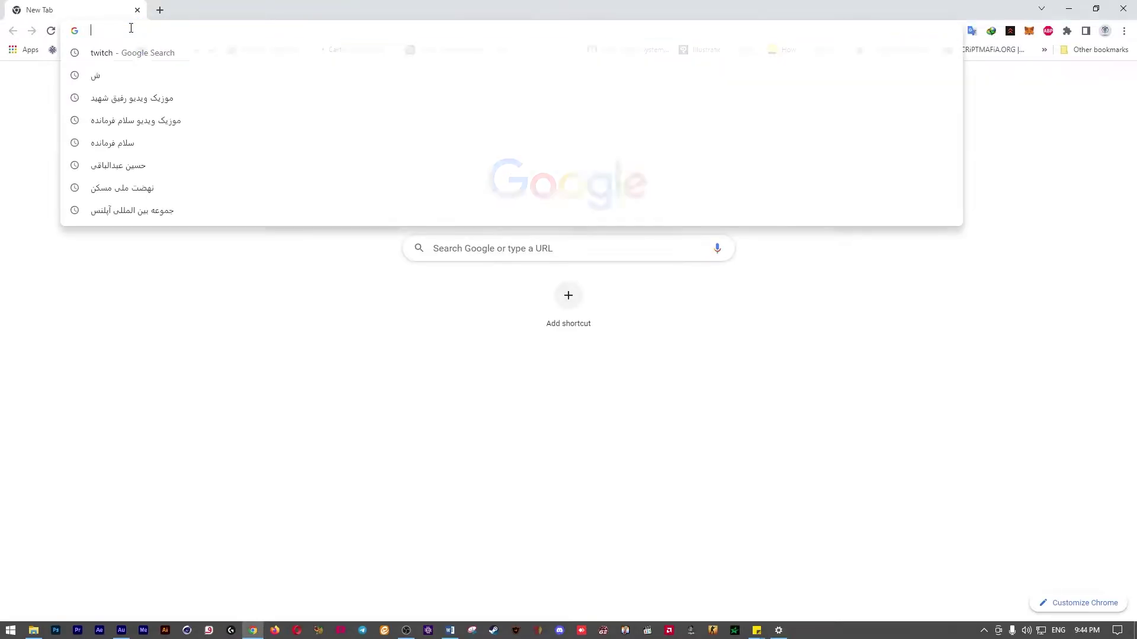
pyautogui.hotkey('alt', 'shift')
pyautogui.write('دا')
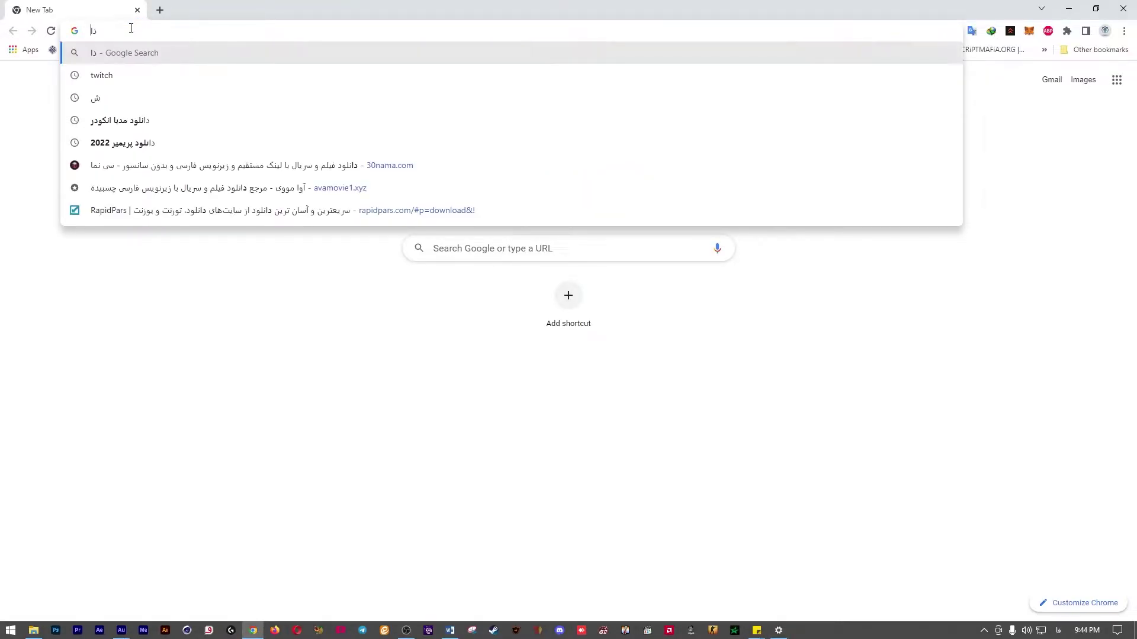
pyautogui.write('نلود ادیشن')
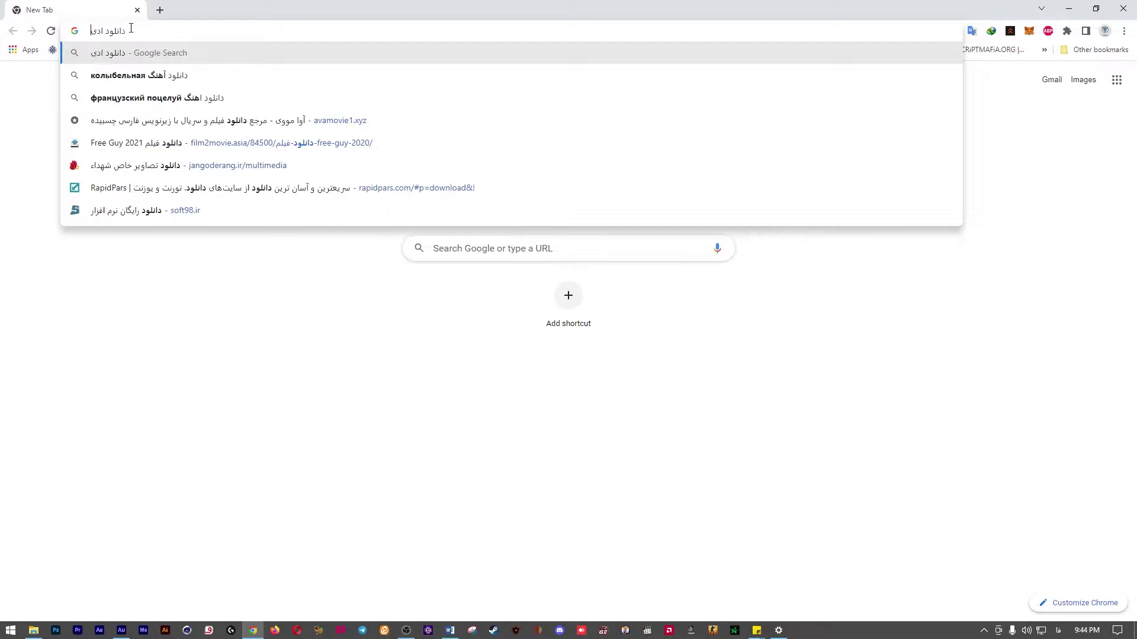
pyautogui.press('Return')
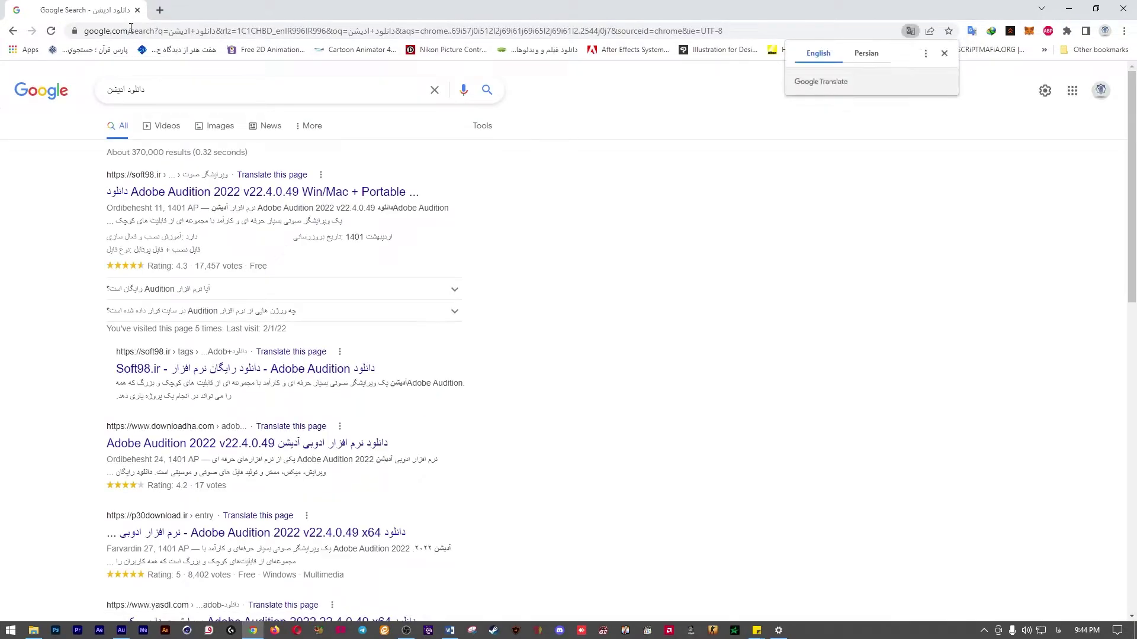
# Open the soft98.ir Adobe Audition 2022 download page and examine its download list and installation guide
pyautogui.click(255, 192)
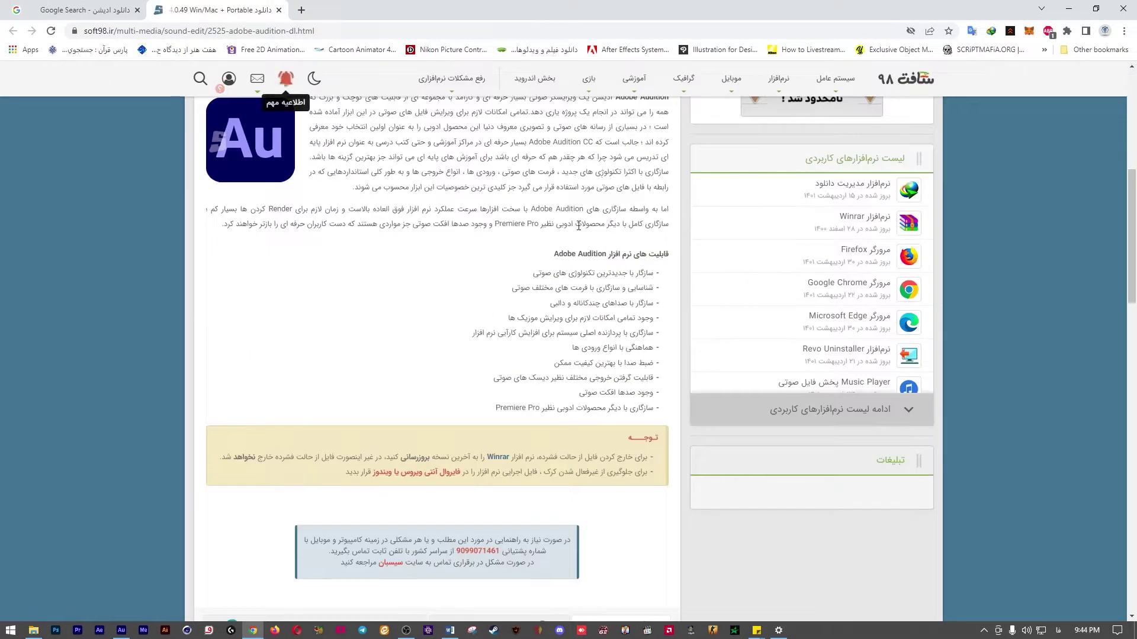
pyautogui.scroll(-10, 573, 307)
pyautogui.scroll(-1, 582, 386)
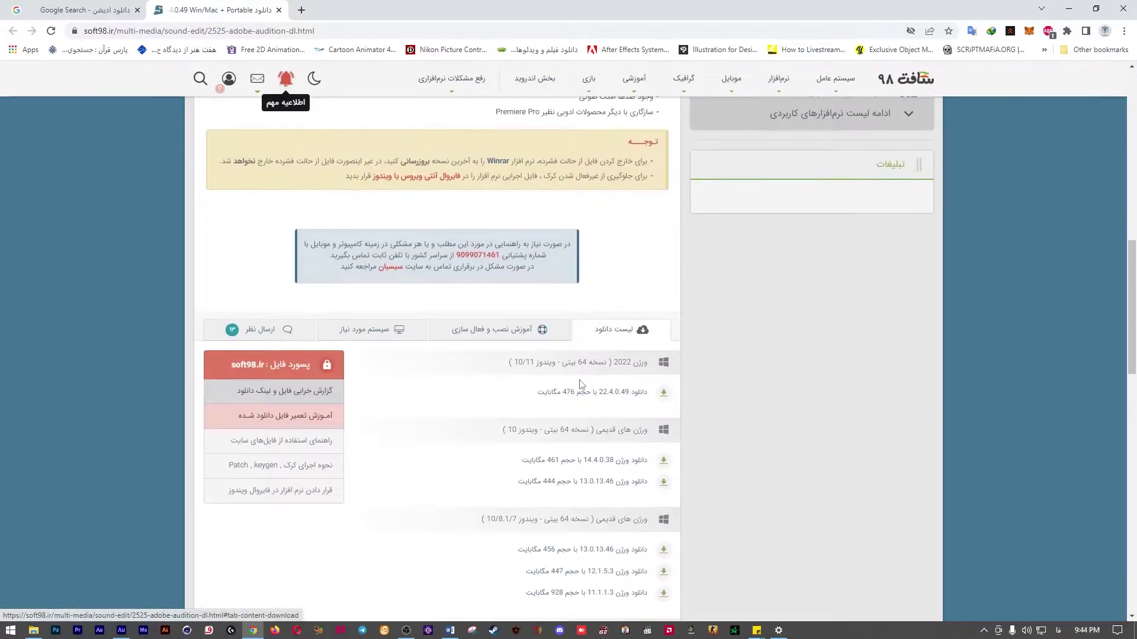
pyautogui.click(494, 329)
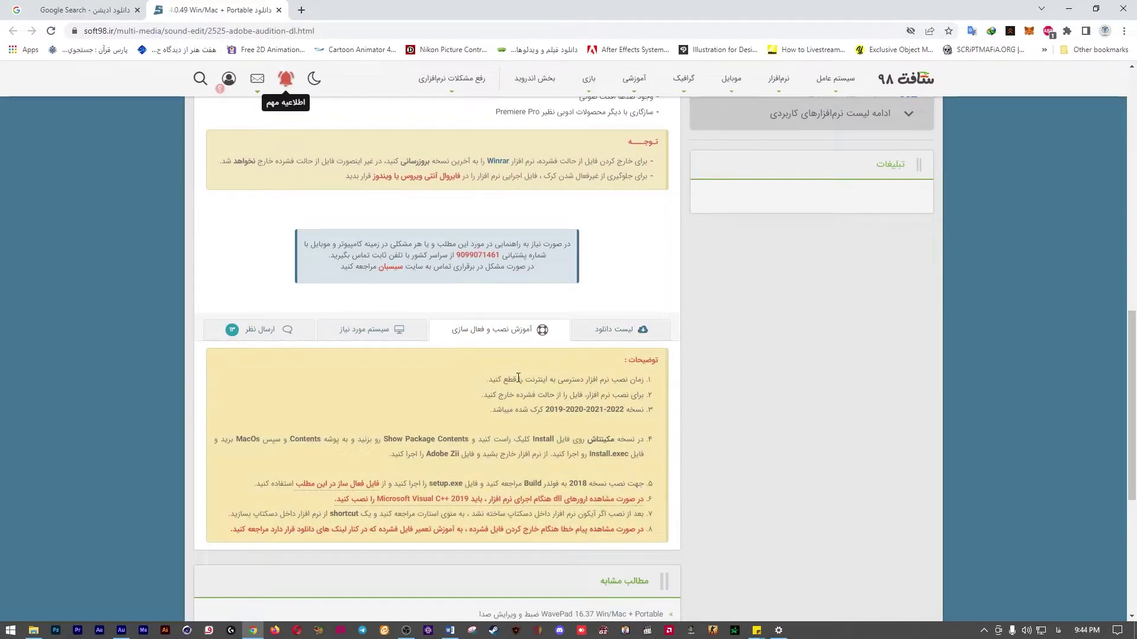
pyautogui.click(640, 335)
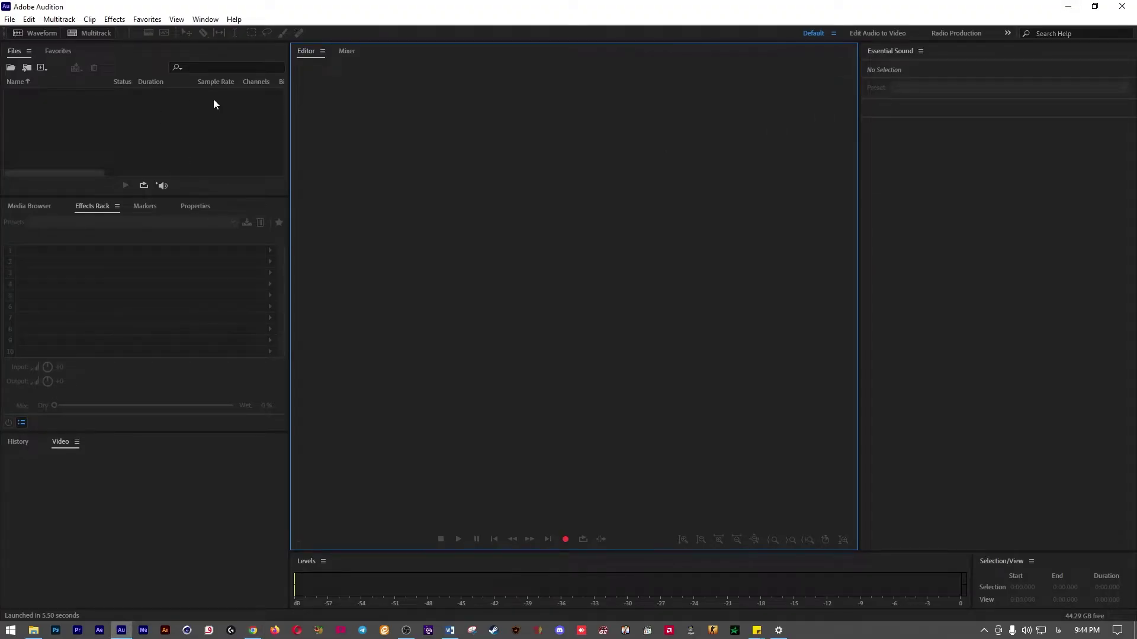
pyautogui.click(31, 20)
pyautogui.moveTo(81, 439)
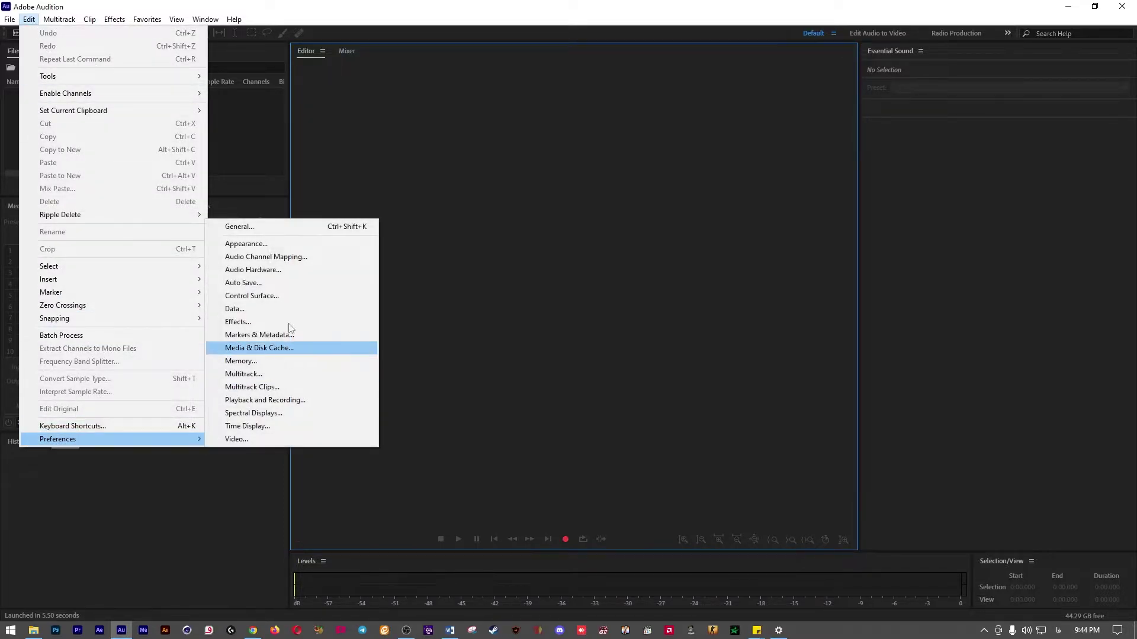
pyautogui.click(270, 270)
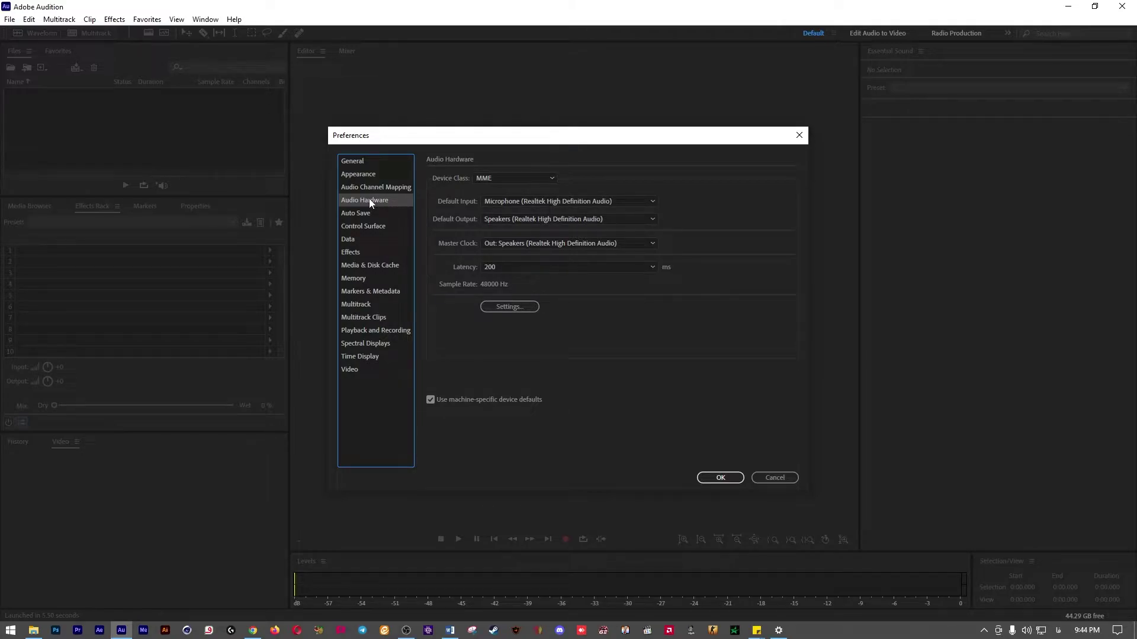
pyautogui.click(798, 135)
# Set the default input in the Audio Hardware preferences to Microphone (2- Producer USB) and accept the device change
pyautogui.click(29, 19)
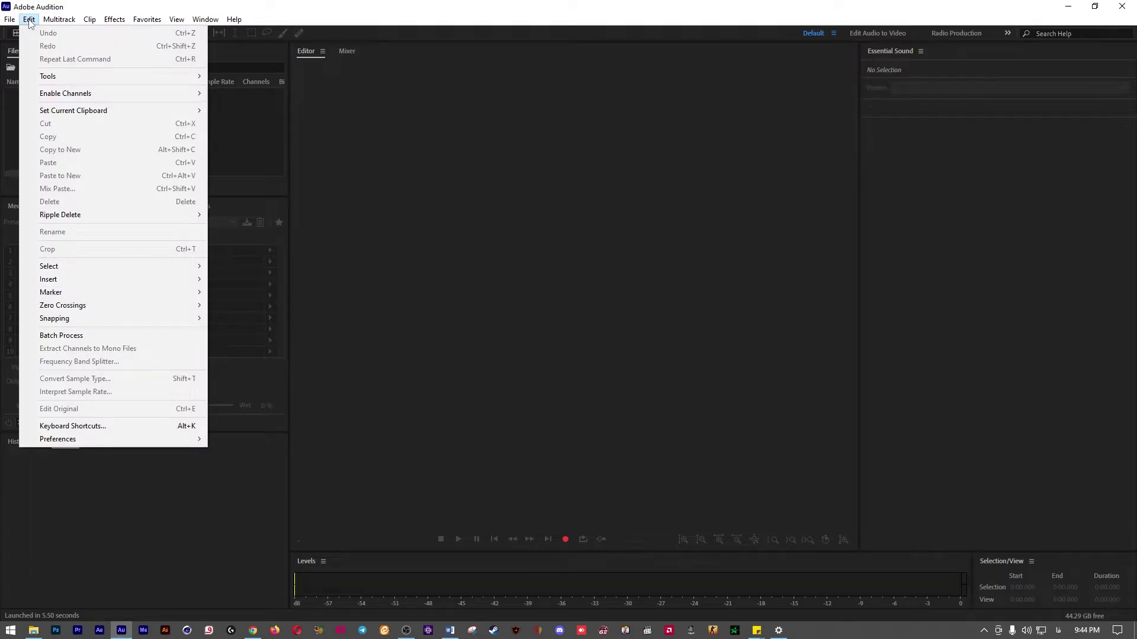
pyautogui.moveTo(145, 440)
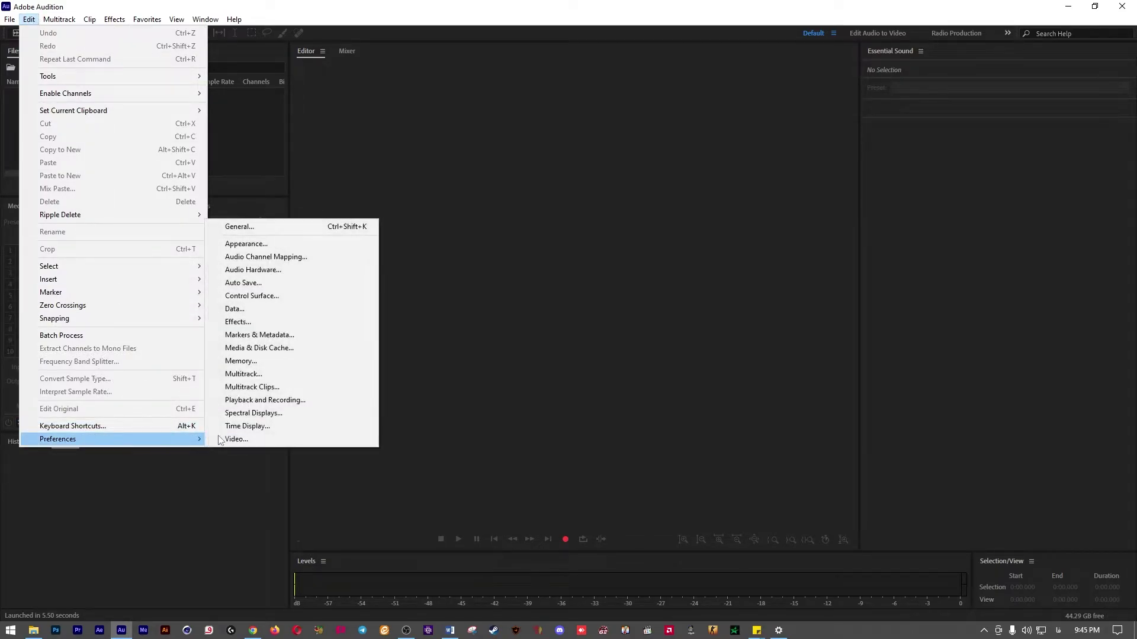
pyautogui.click(275, 272)
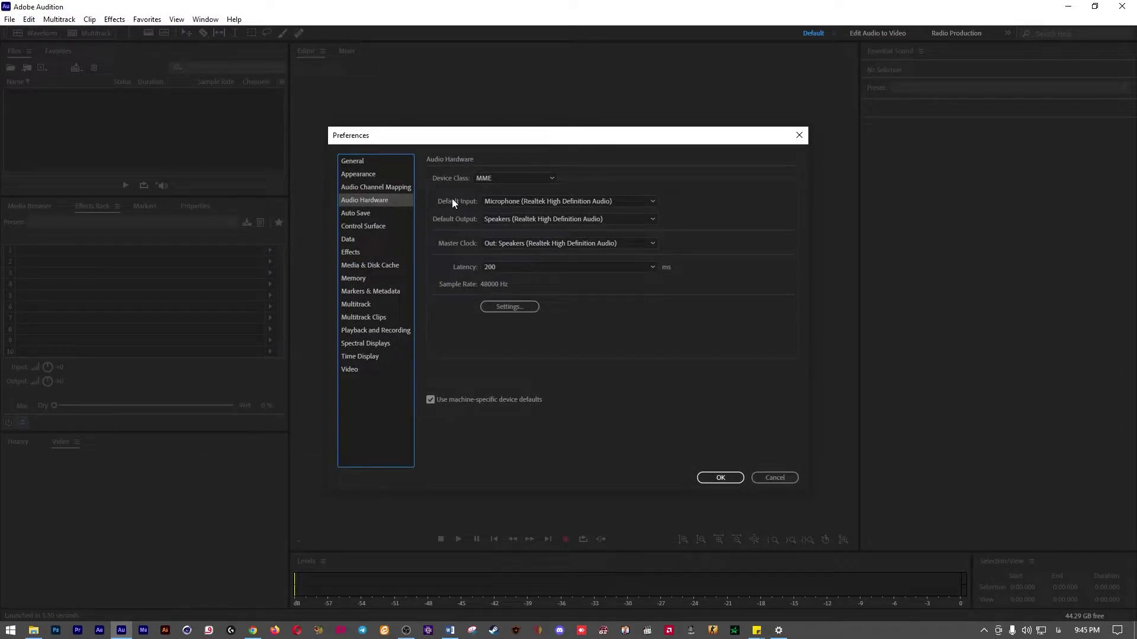
pyautogui.click(501, 202)
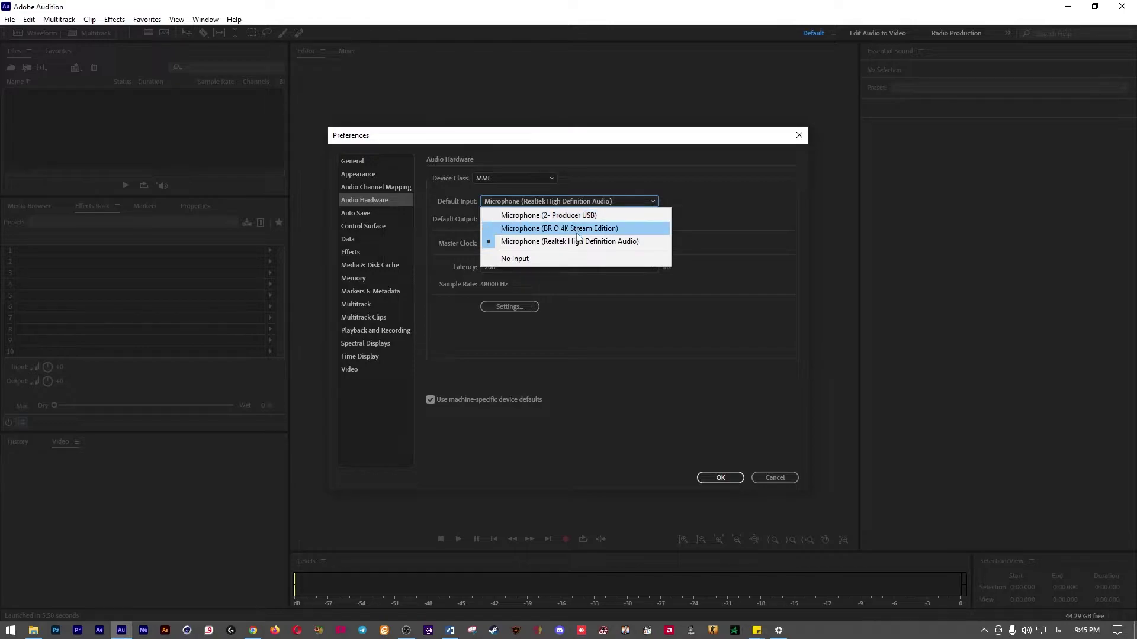
pyautogui.click(556, 215)
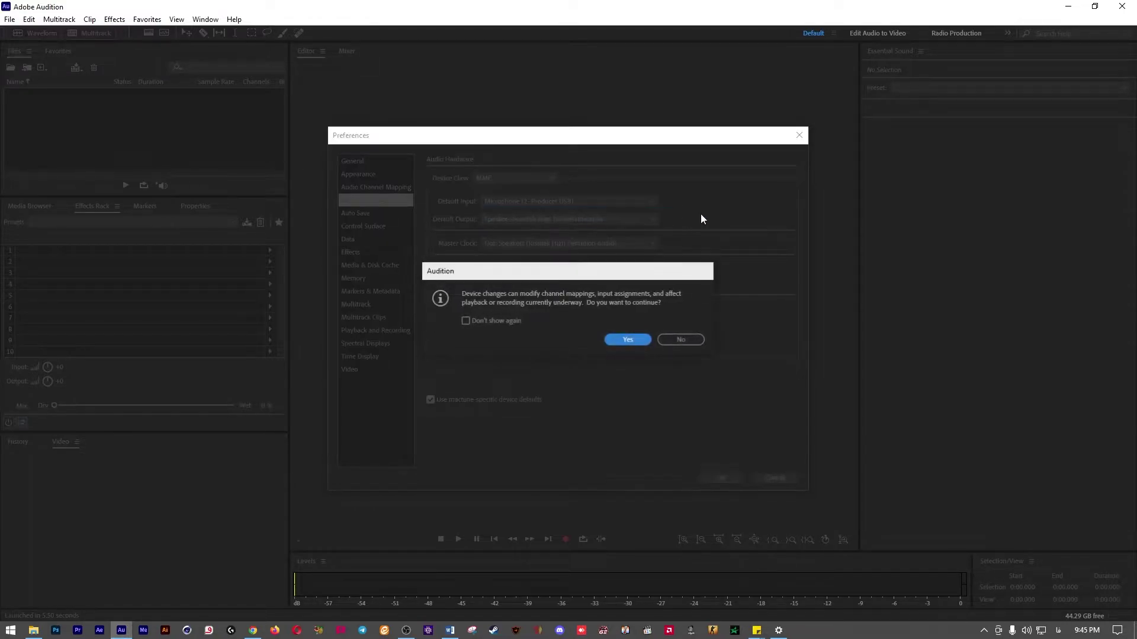
pyautogui.click(629, 342)
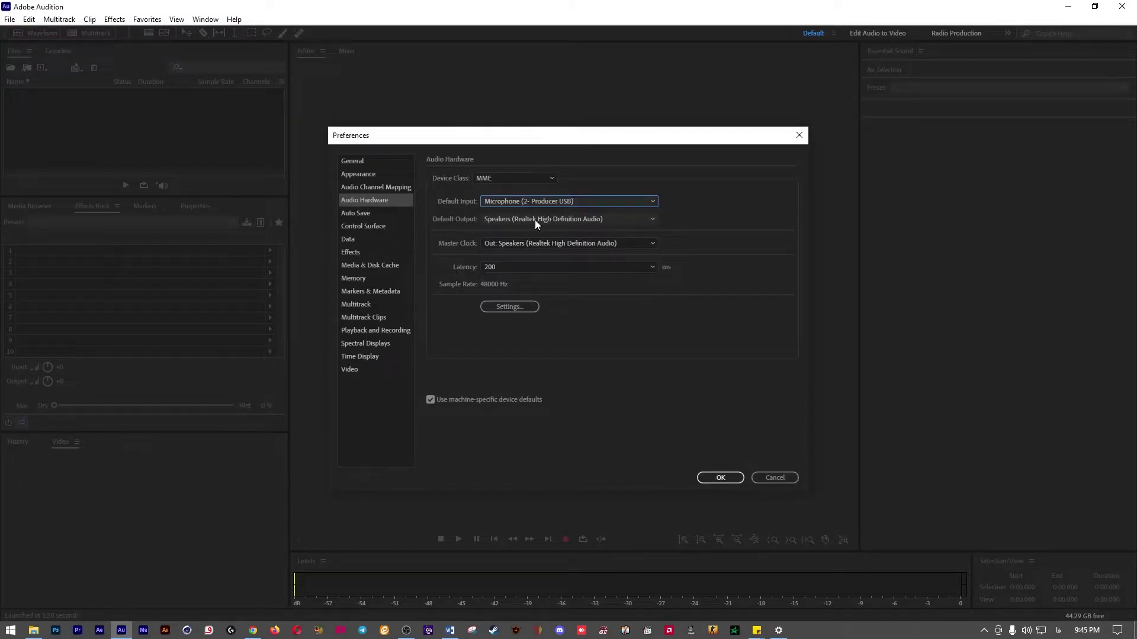
# Keep Speakers (Realtek High Definition Audio) as the default output and apply the audio hardware preferences
pyautogui.click(497, 219)
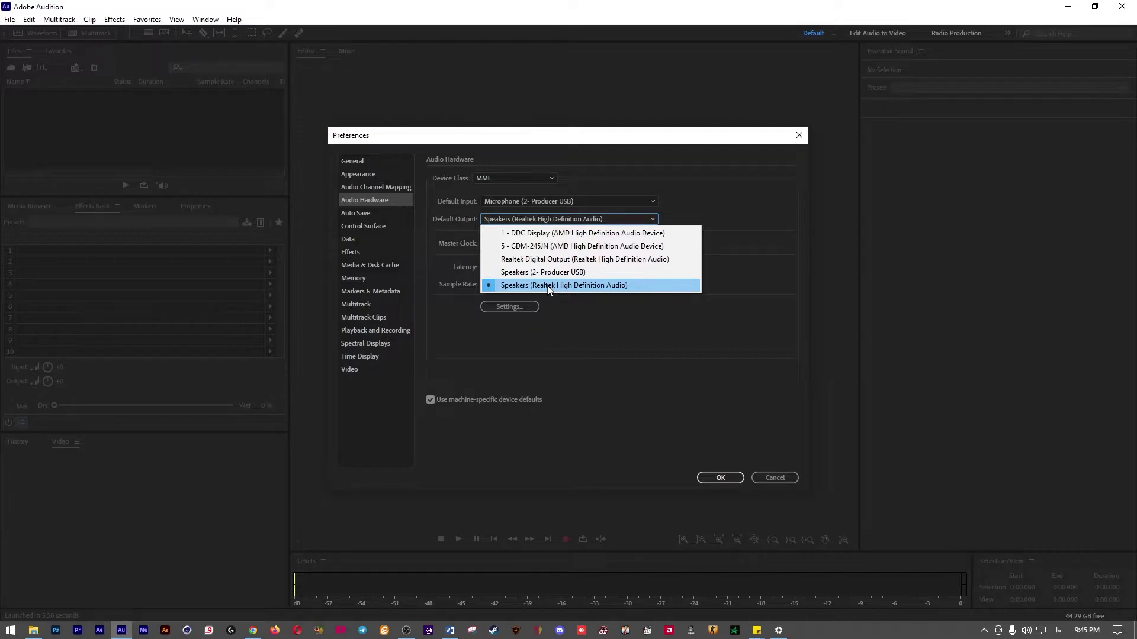
pyautogui.click(579, 330)
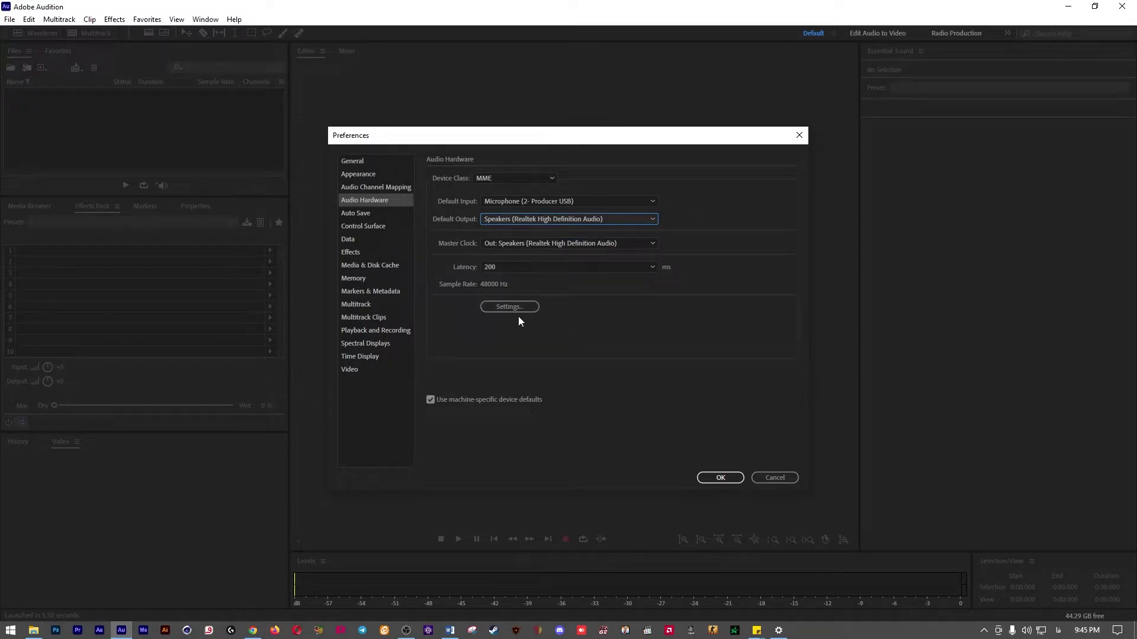
pyautogui.click(714, 476)
# Start a new audio file and name it "Record 1"
pyautogui.rightClick(103, 122)
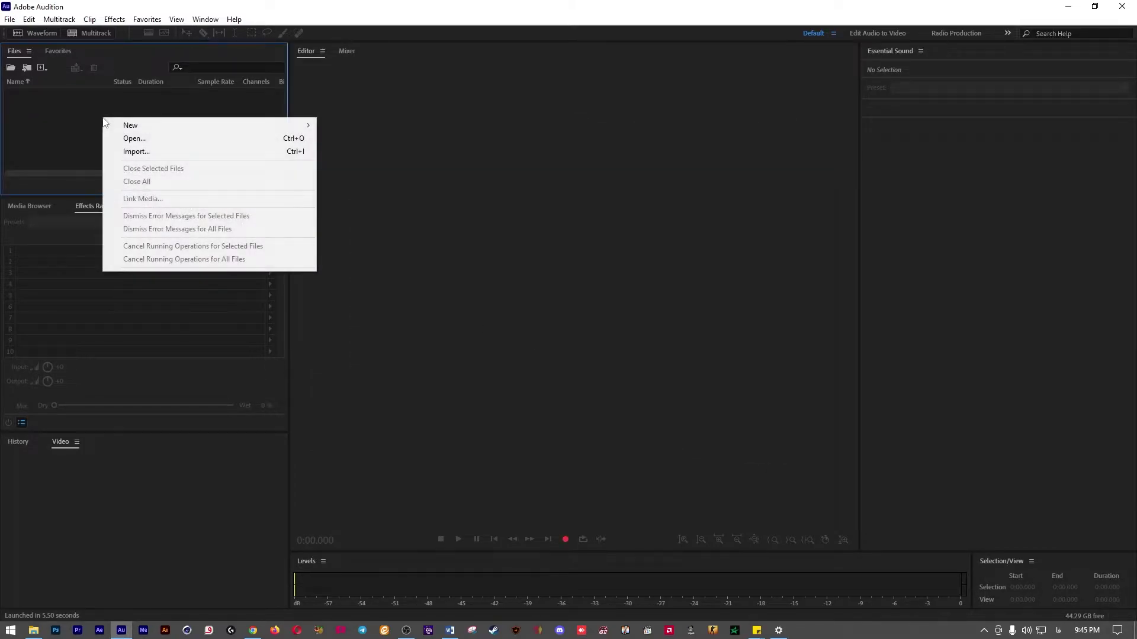
pyautogui.moveTo(139, 122)
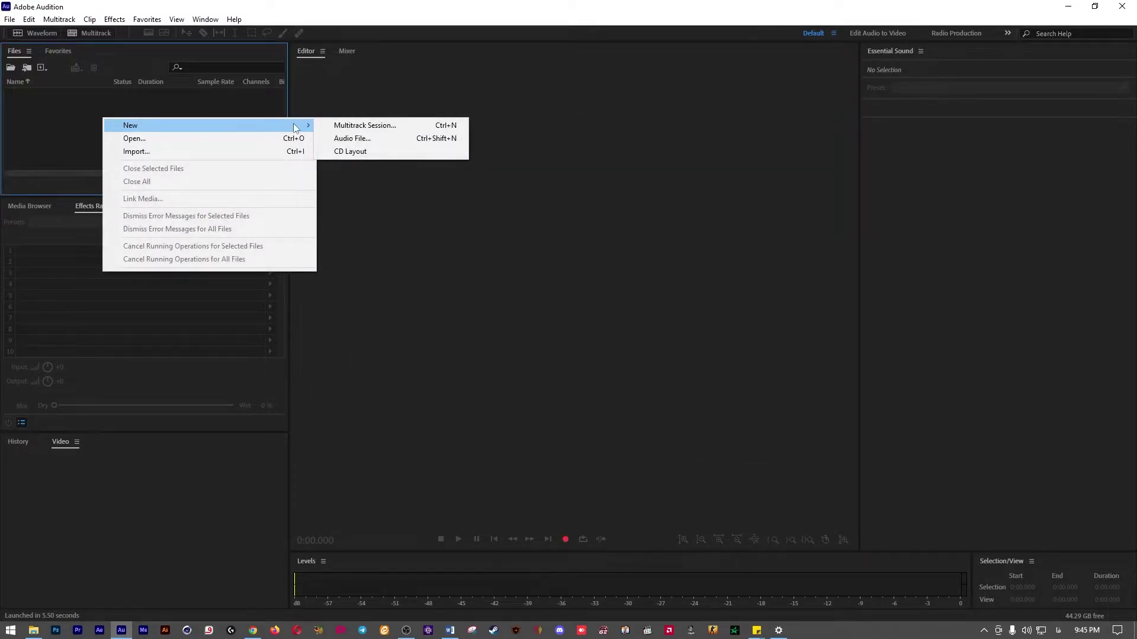
pyautogui.click(382, 138)
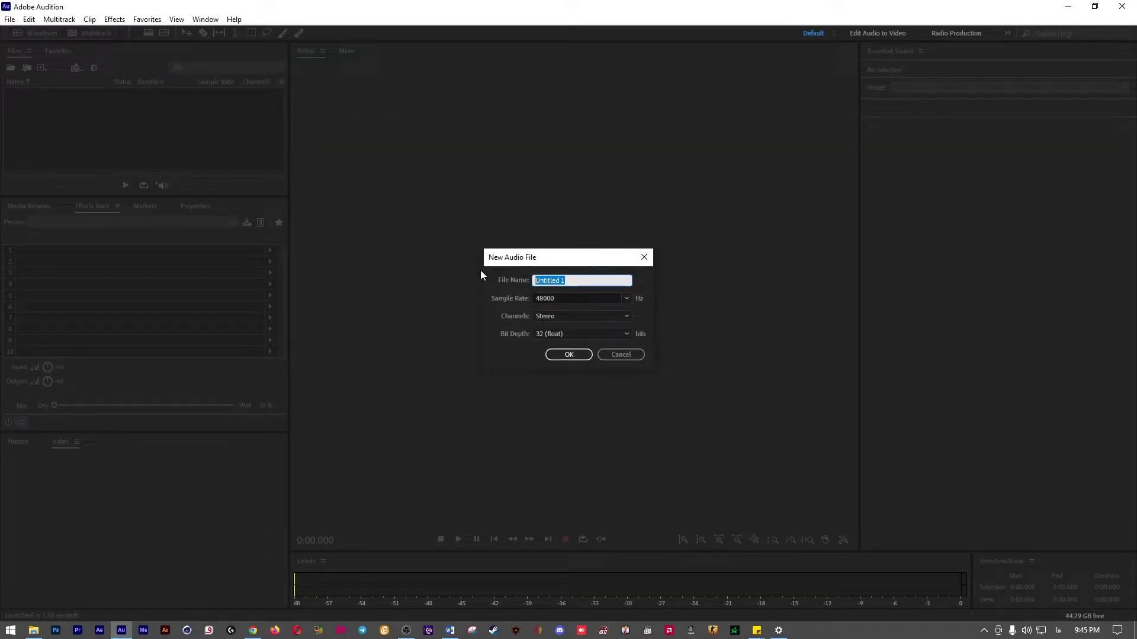
pyautogui.write('rECORD')
pyautogui.press('BackSpace')
pyautogui.press('BackSpace')
pyautogui.press('BackSpace')
pyautogui.press('BackSpace')
pyautogui.press('BackSpace')
pyautogui.press('BackSpace')
pyautogui.press('BackSpace')
pyautogui.press('BackSpace')
pyautogui.write('Record')
# Try a sample rate of 192000 Hz for the new audio file and set it back to 48000 Hz
pyautogui.click(628, 300)
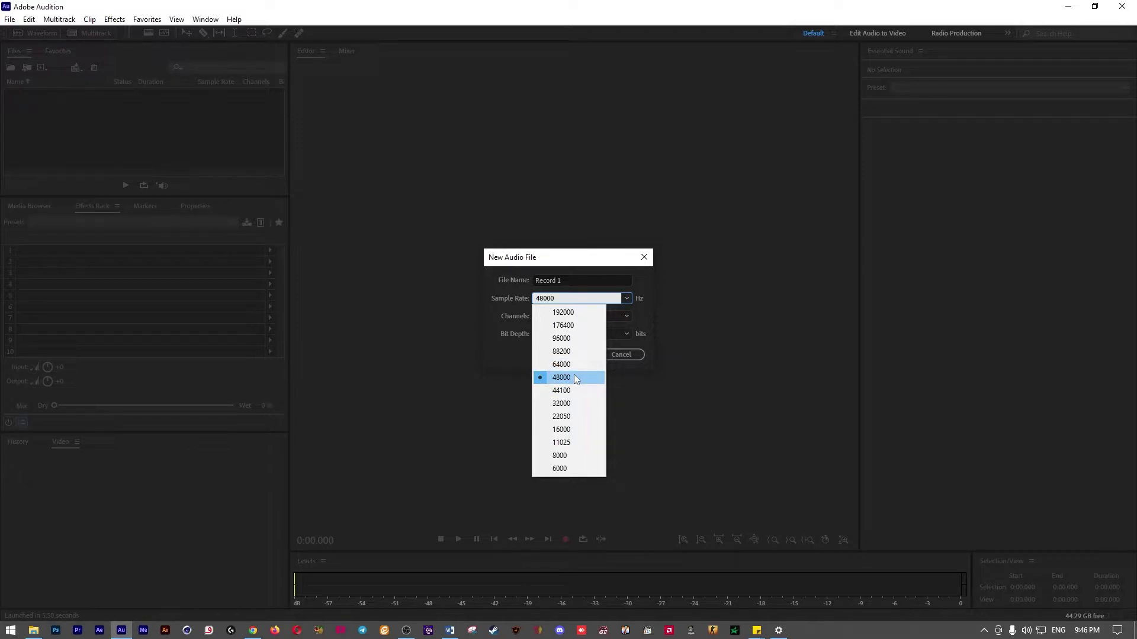
pyautogui.click(582, 312)
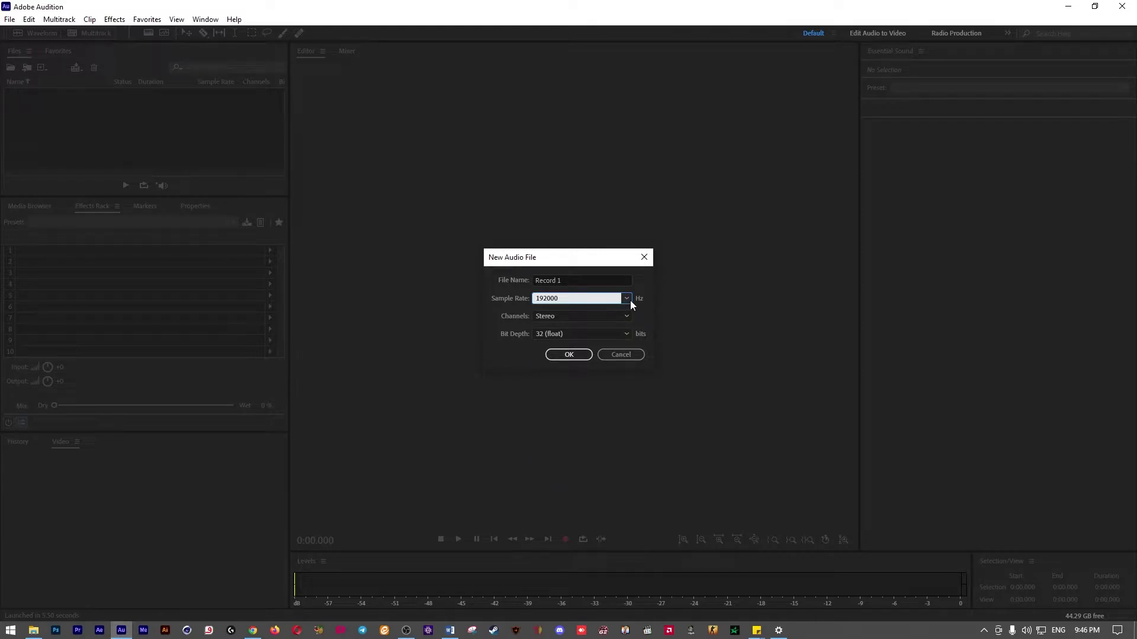
pyautogui.click(628, 301)
pyautogui.click(570, 379)
# Keep Stereo channels and a 32 (float) bit depth for the new audio file and create it
pyautogui.click(585, 320)
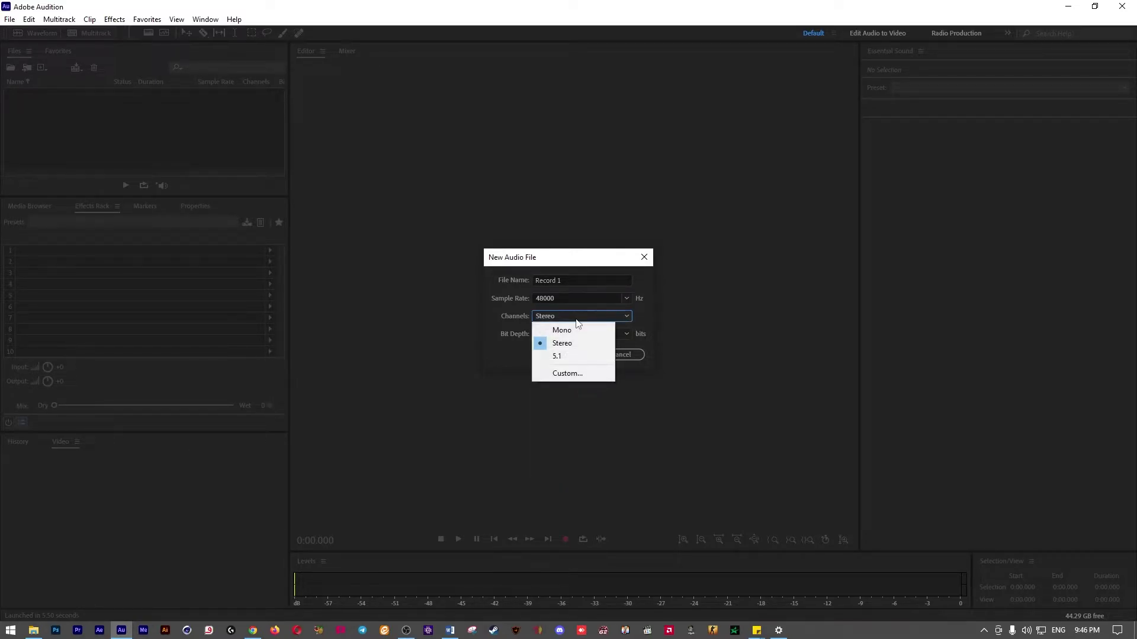
pyautogui.click(570, 343)
pyautogui.click(549, 336)
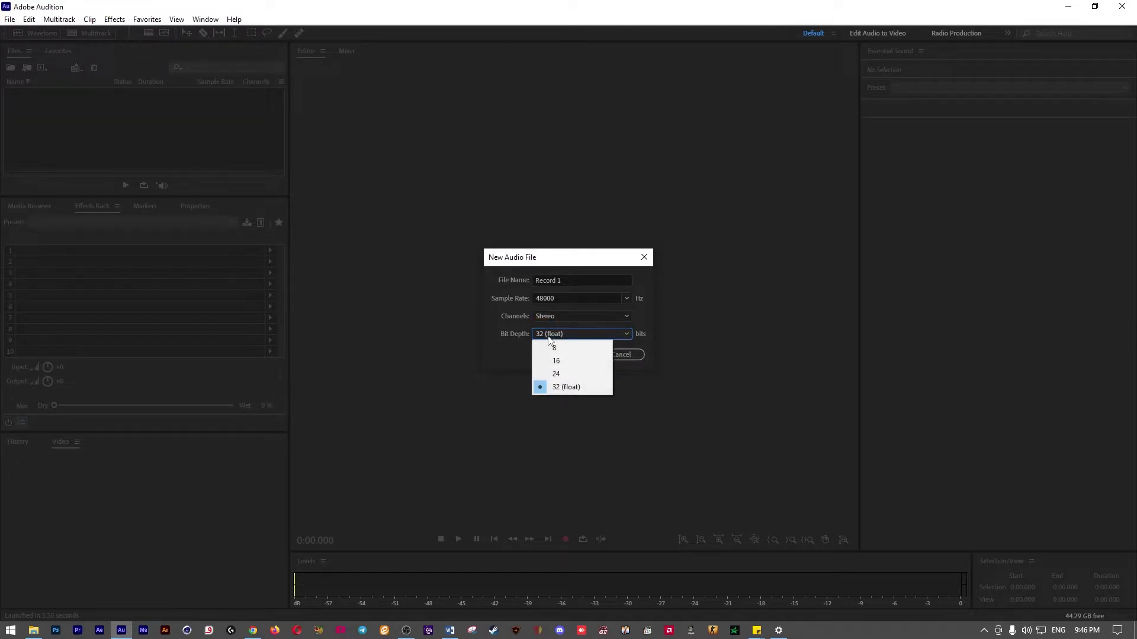
pyautogui.click(561, 388)
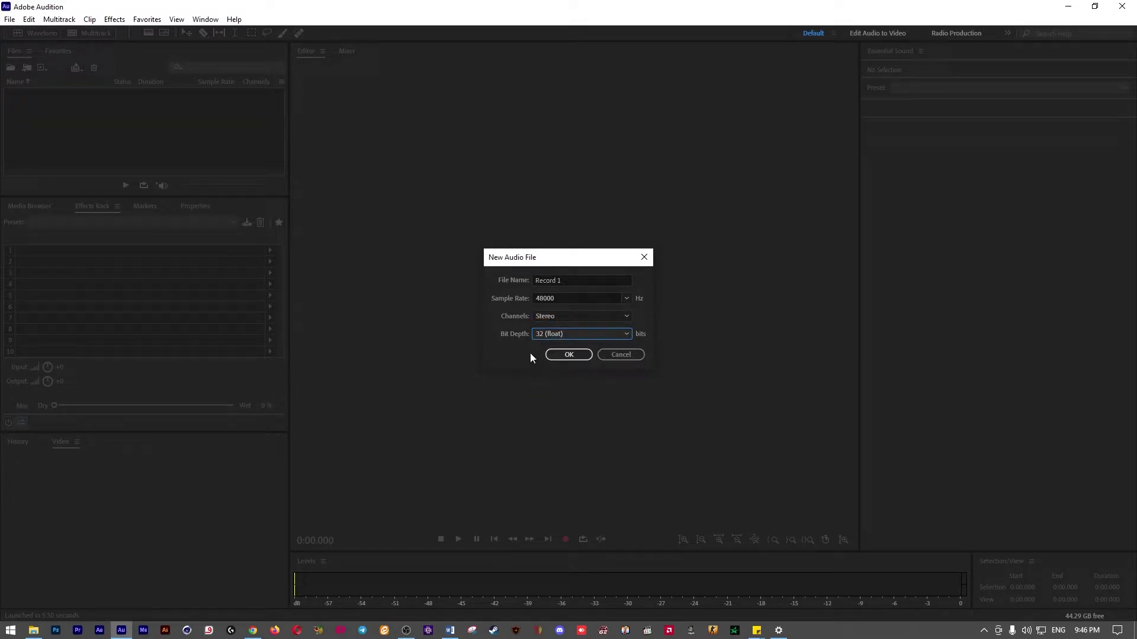
pyautogui.click(570, 356)
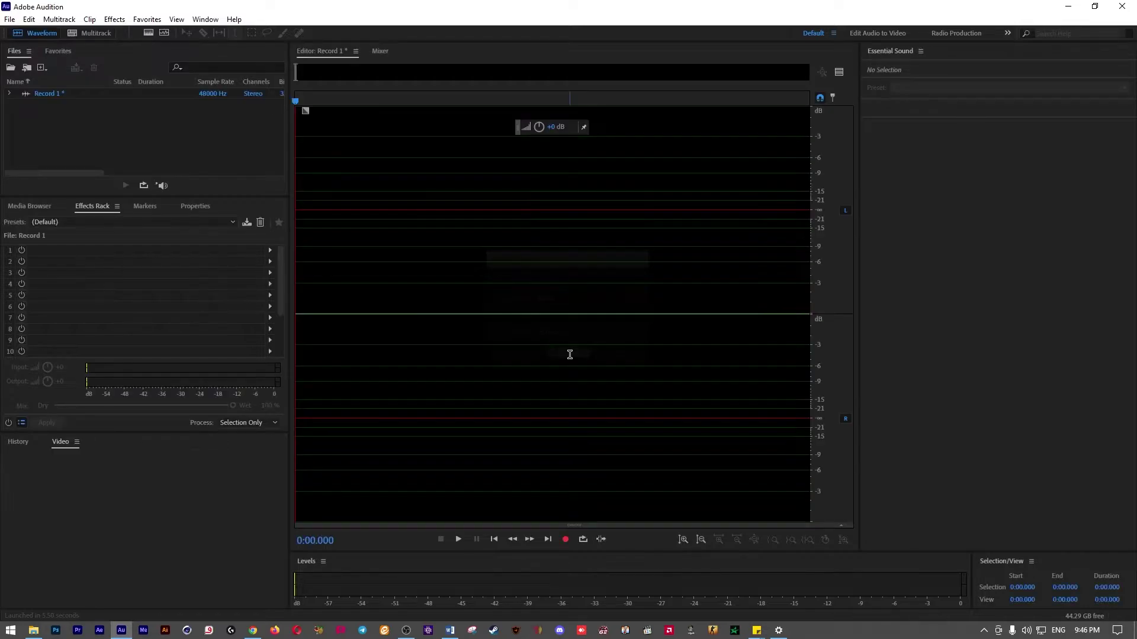
# Record a voice take of about 5 seconds in Record 1 and place the playhead at about 0:00.968
pyautogui.click(565, 539)
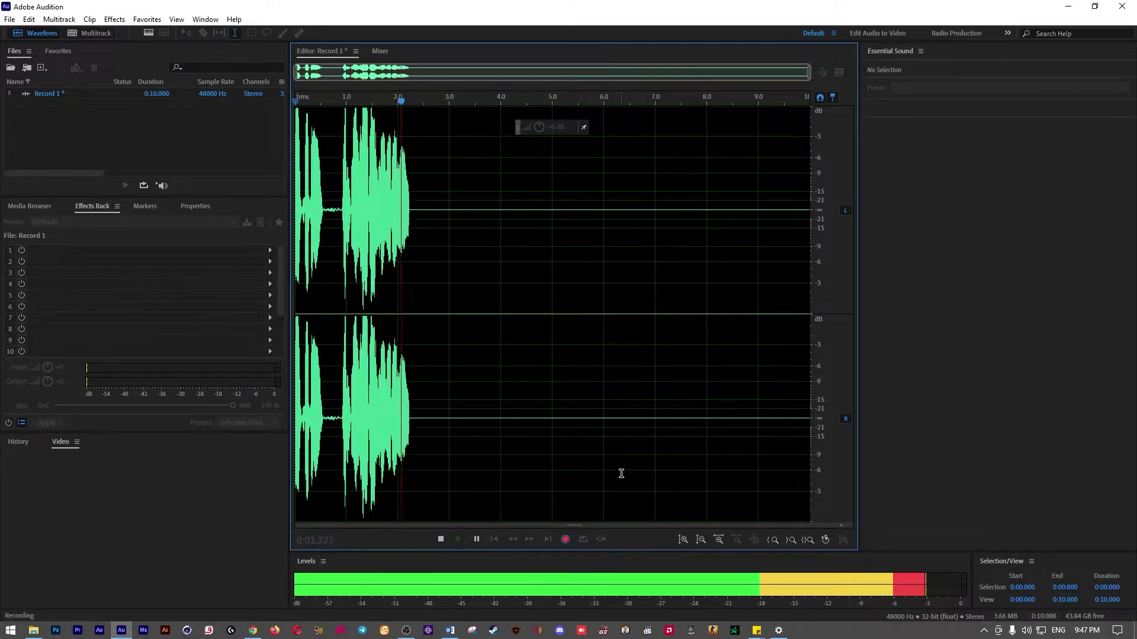
pyautogui.click(565, 539)
pyautogui.moveTo(389, 99); pyautogui.dragTo(397, 101)
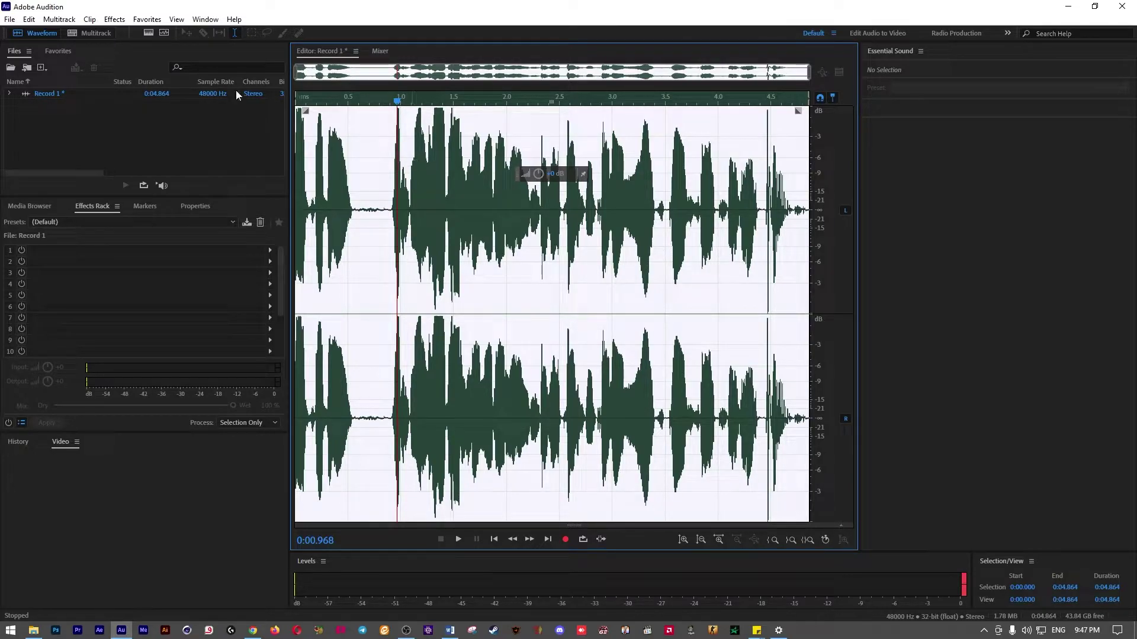
pyautogui.rightClick(173, 127)
pyautogui.moveTo(331, 131)
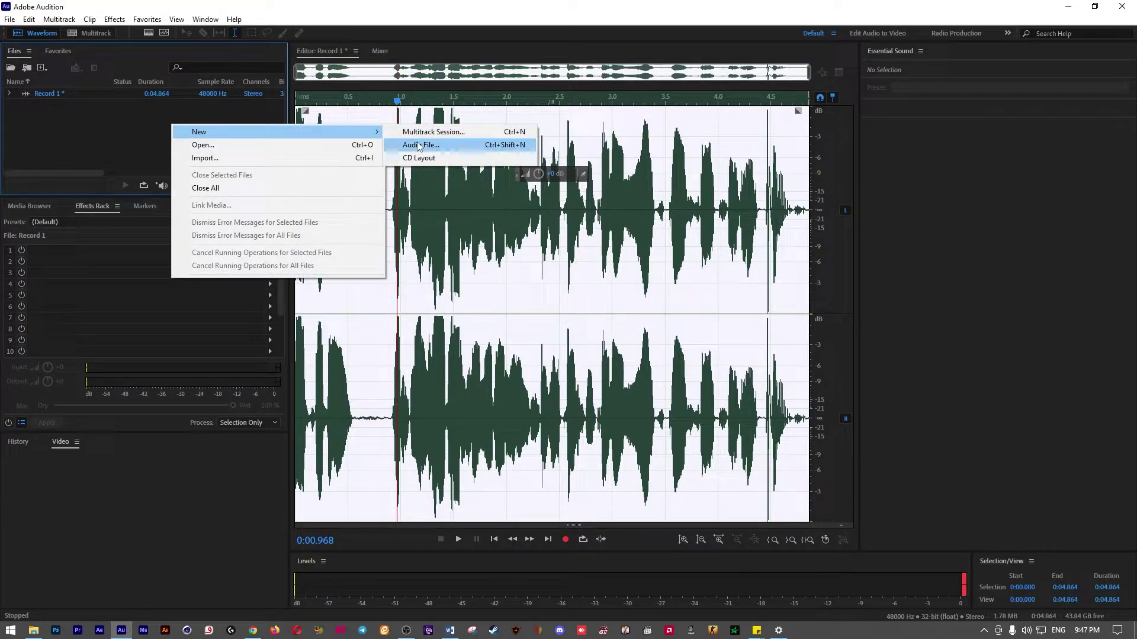
pyautogui.click(556, 183)
# Select the entire recorded waveform in Record 1 and delete it
pyautogui.doubleClick(566, 232)
pyautogui.doubleClick(566, 232)
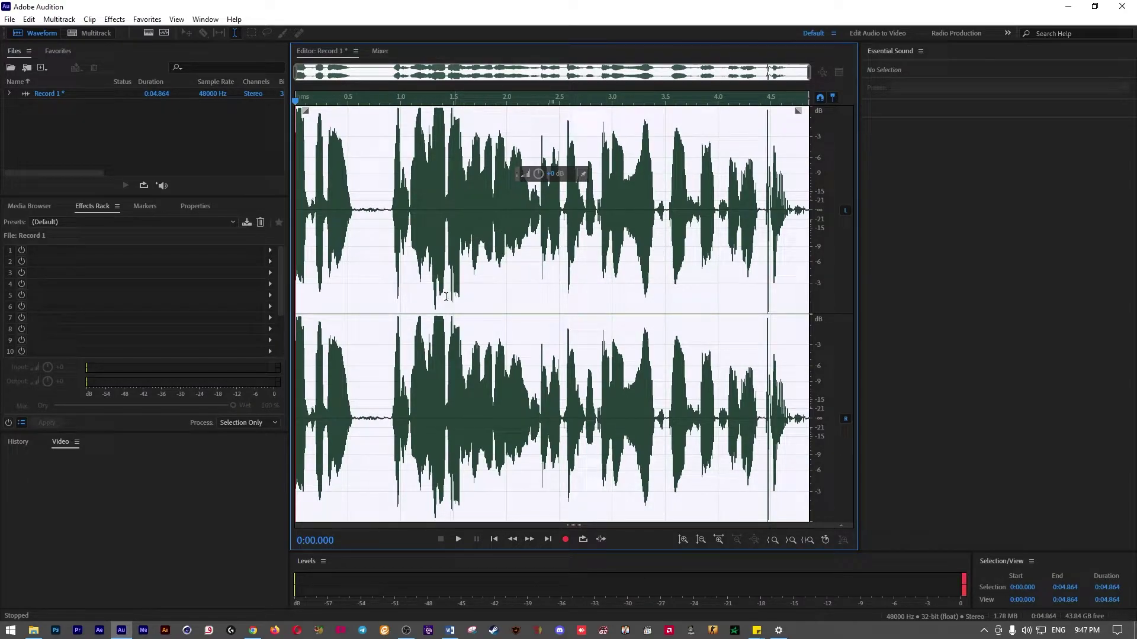
pyautogui.press('Delete')
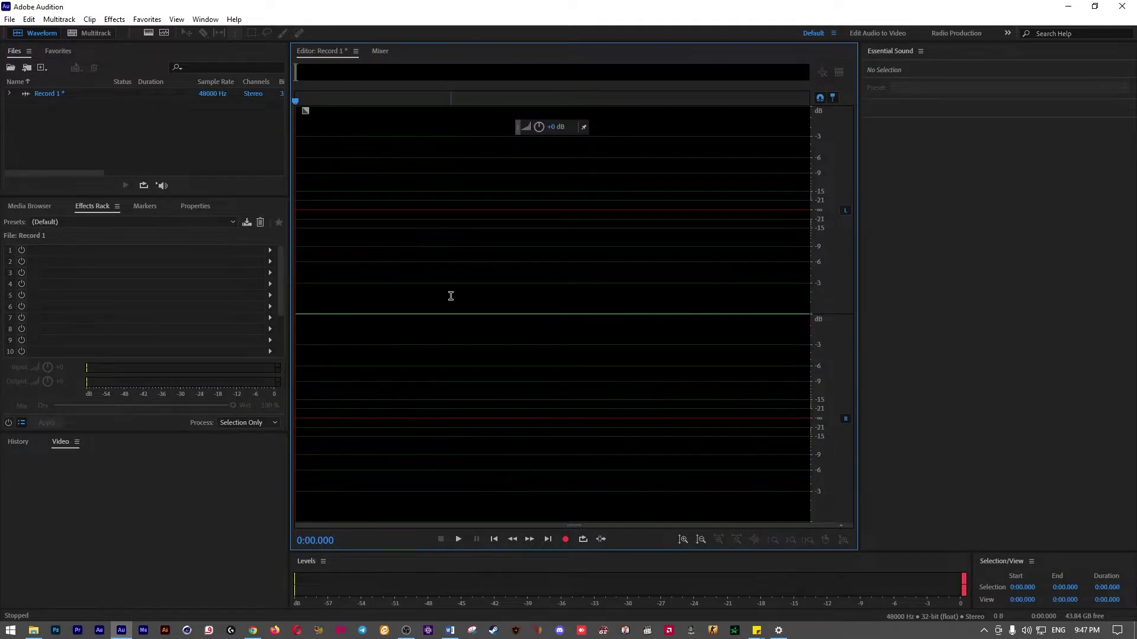
# Record a new voice take of about 9.8 seconds in Record 1
pyautogui.click(564, 540)
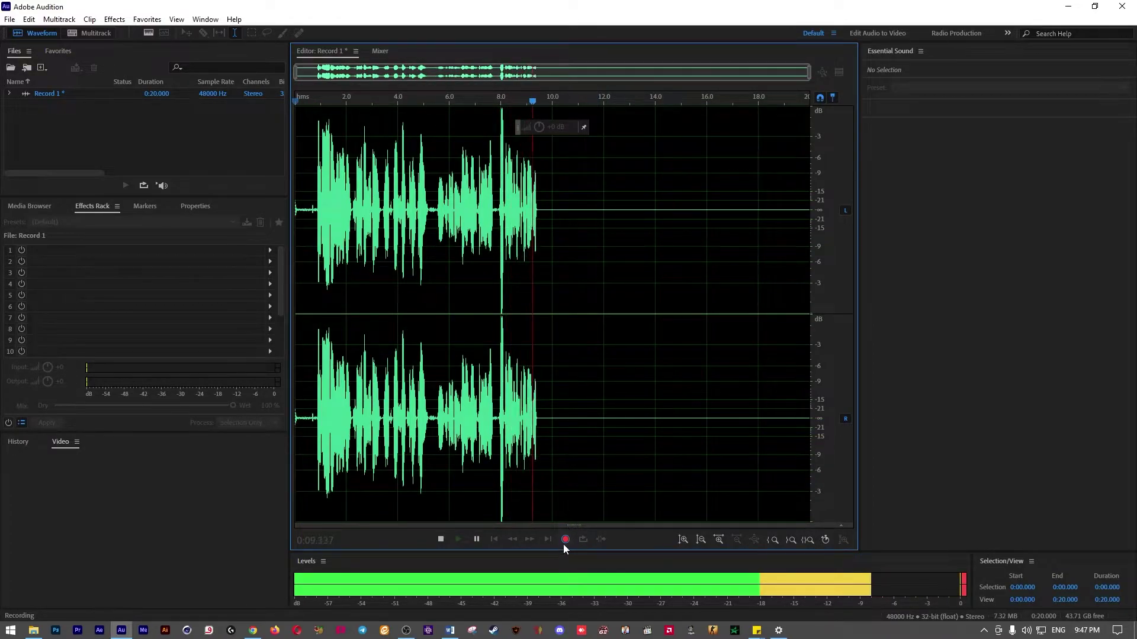
pyautogui.click(565, 539)
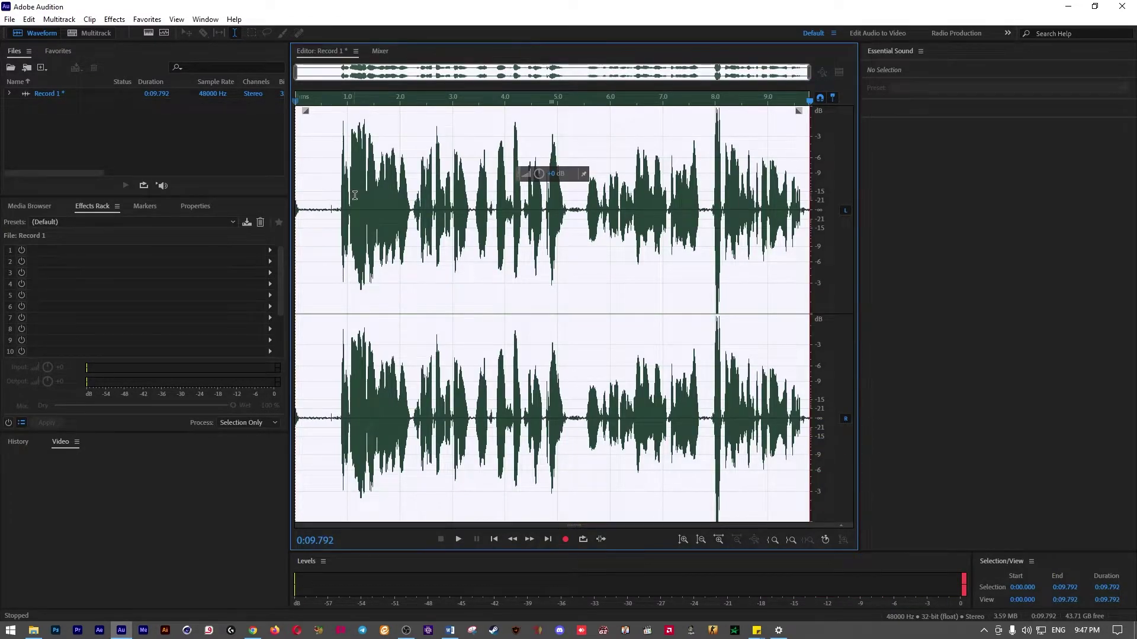
pyautogui.scroll(2, 354, 195)
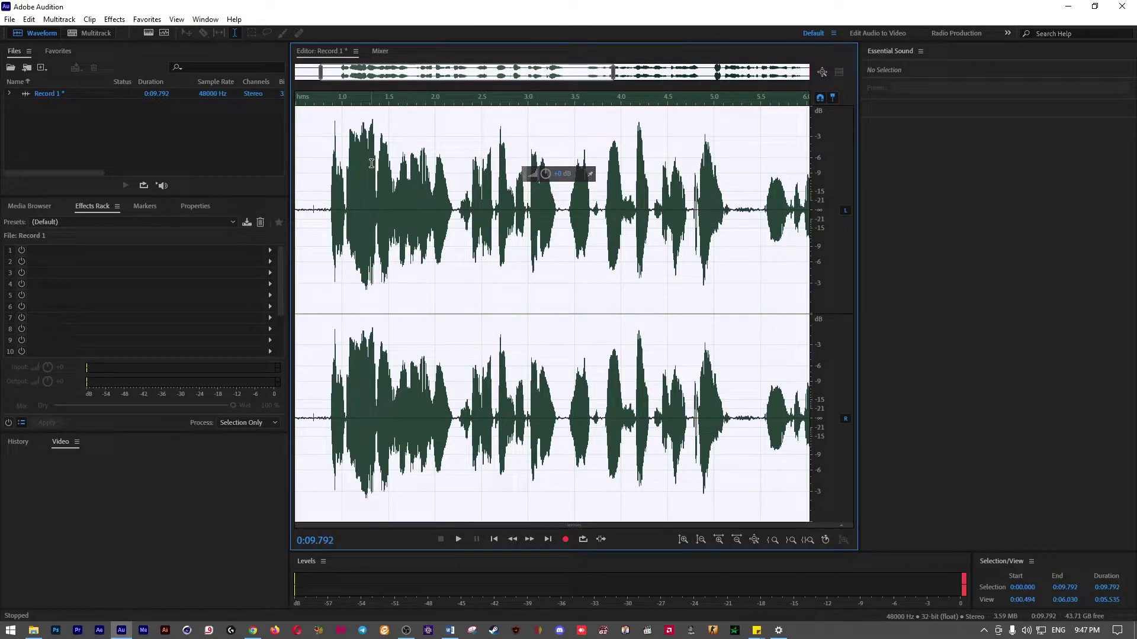
pyautogui.click(737, 210)
pyautogui.moveTo(744, 210); pyautogui.dragTo(760, 211)
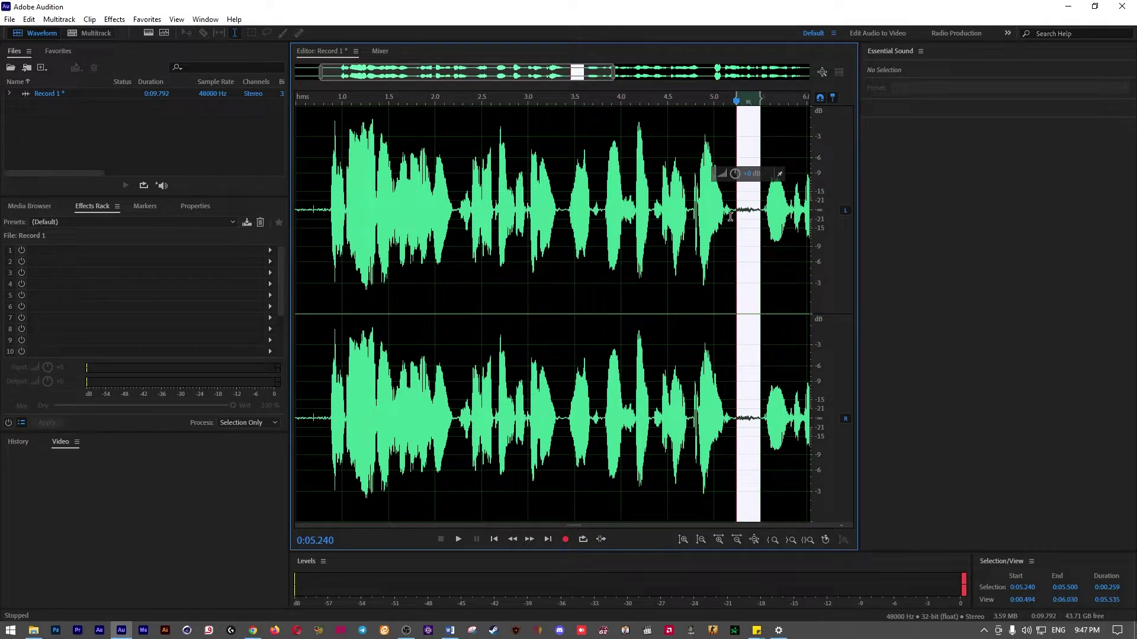
pyautogui.click(685, 207)
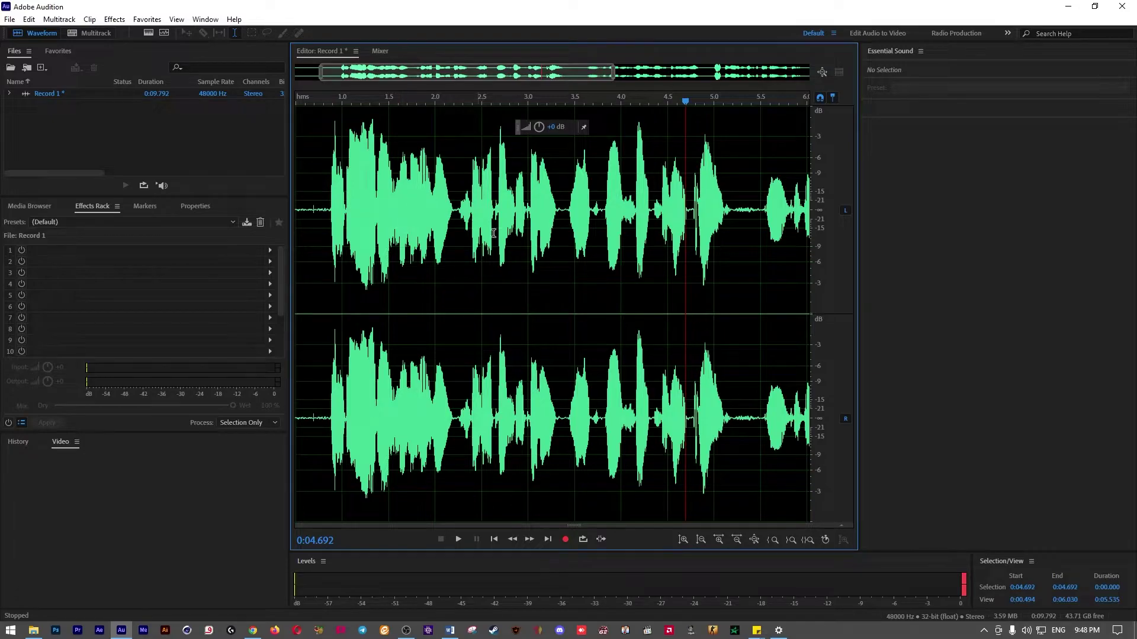
pyautogui.moveTo(320, 72); pyautogui.dragTo(296, 72)
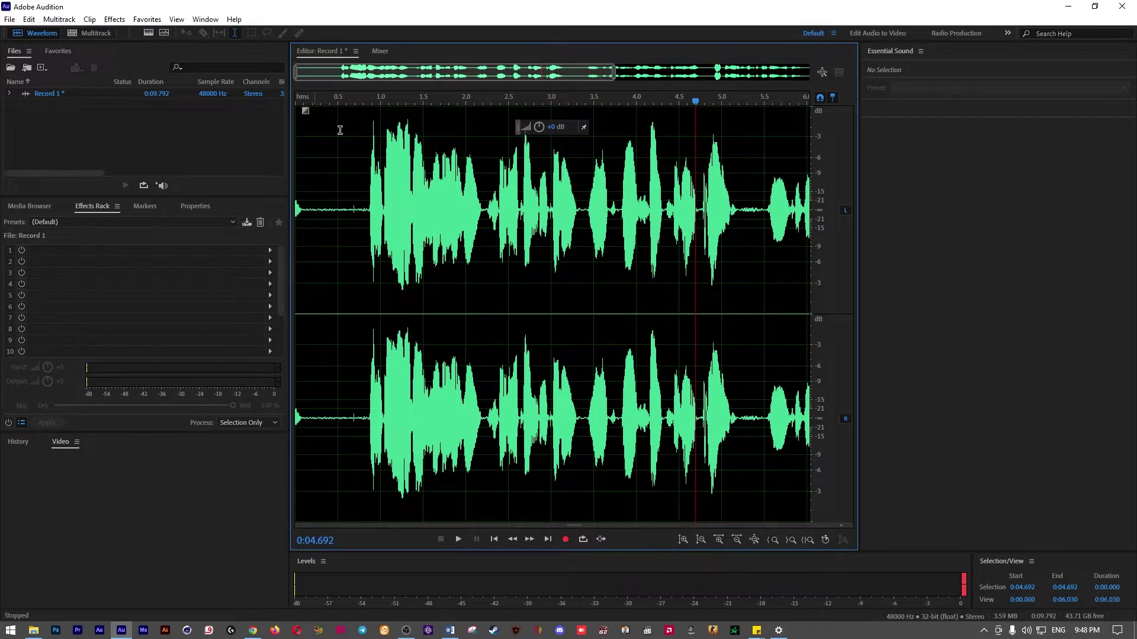
pyautogui.click(114, 19)
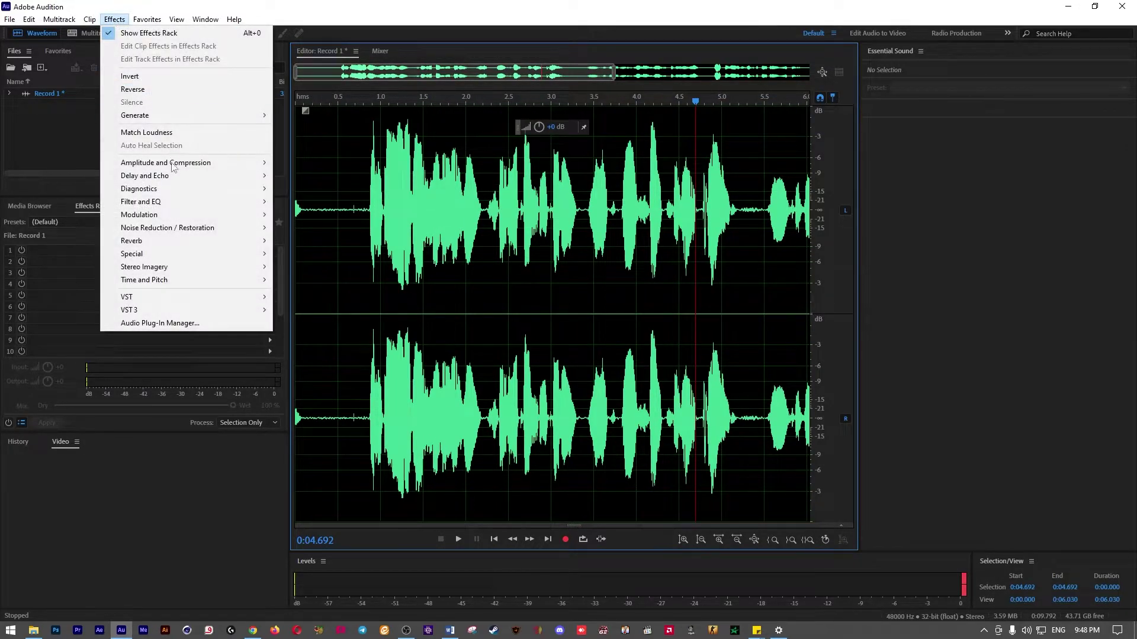
pyautogui.click(451, 166)
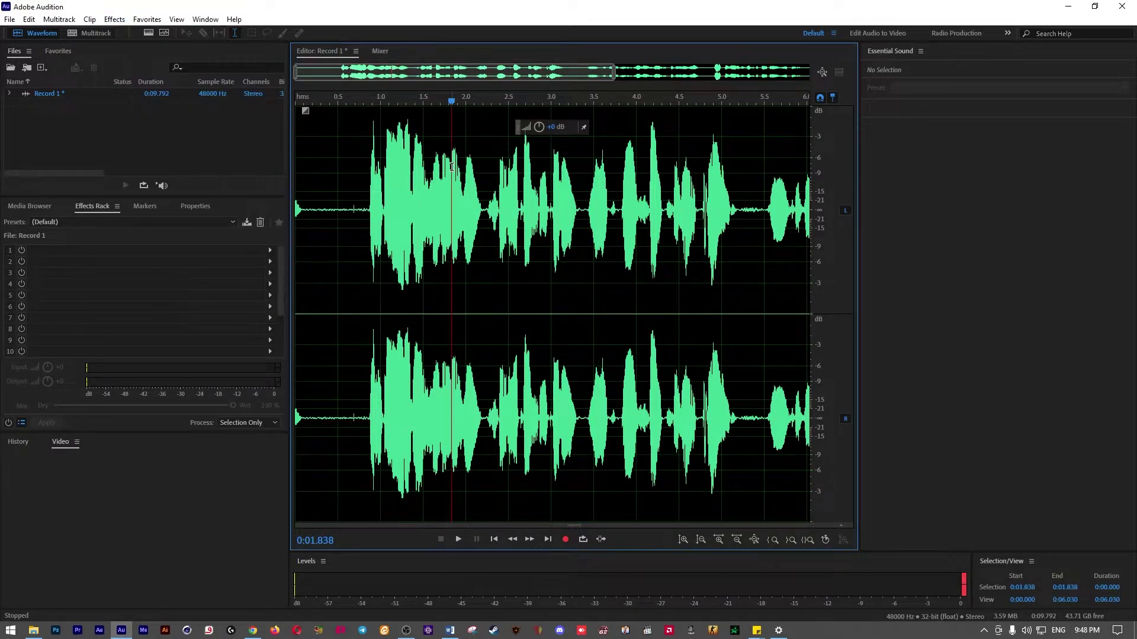
pyautogui.doubleClick(452, 166)
pyautogui.click(114, 19)
pyautogui.moveTo(163, 204)
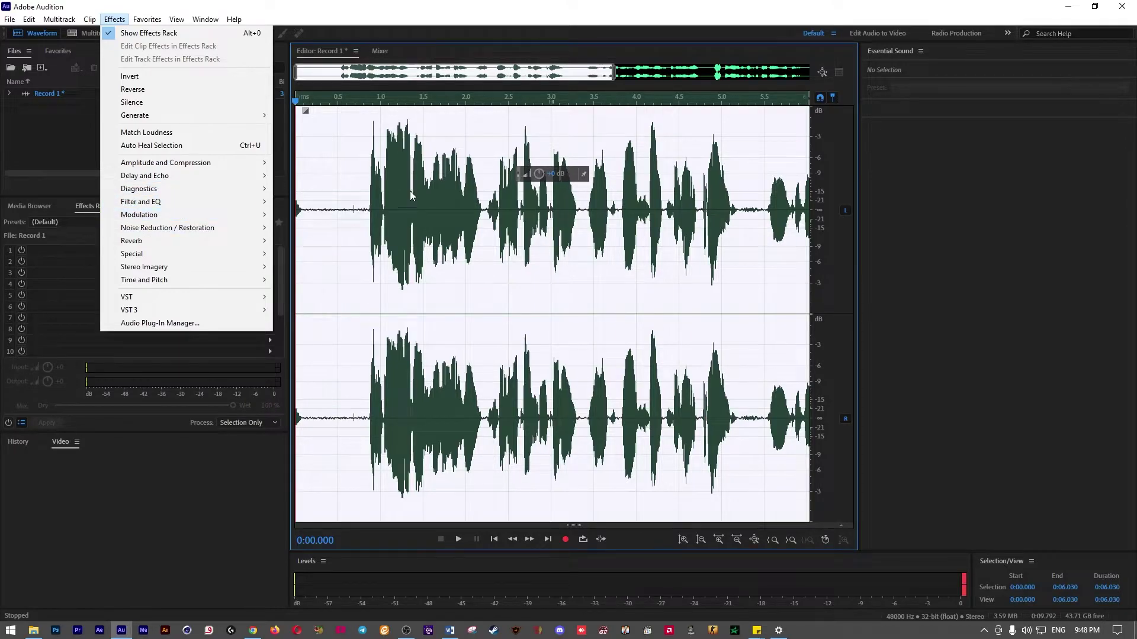
pyautogui.click(411, 211)
# Select the silent stretch from about 0:00.263 to 0:00.659 before the speech and capture it as the noise print
pyautogui.moveTo(352, 211); pyautogui.dragTo(317, 215)
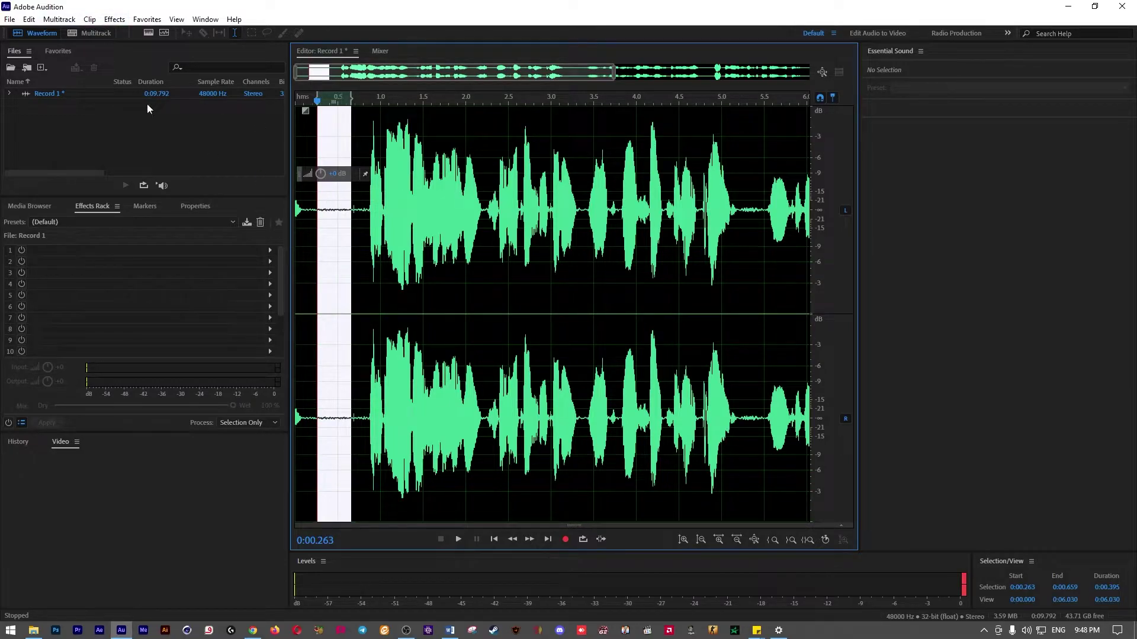
pyautogui.click(114, 19)
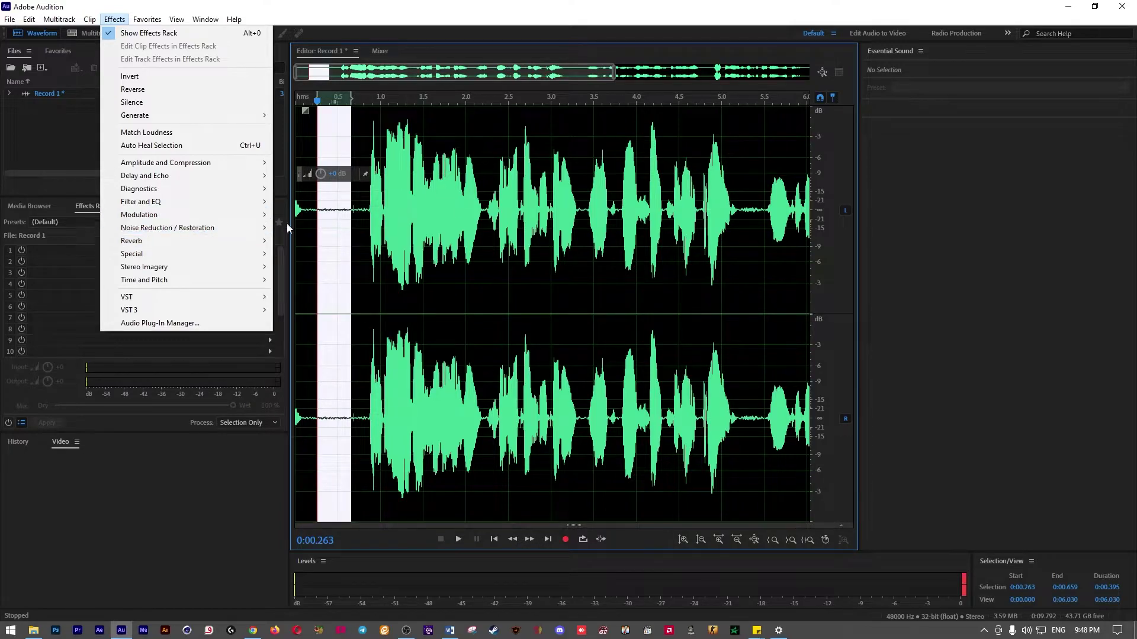
pyautogui.moveTo(248, 228)
pyautogui.click(366, 229)
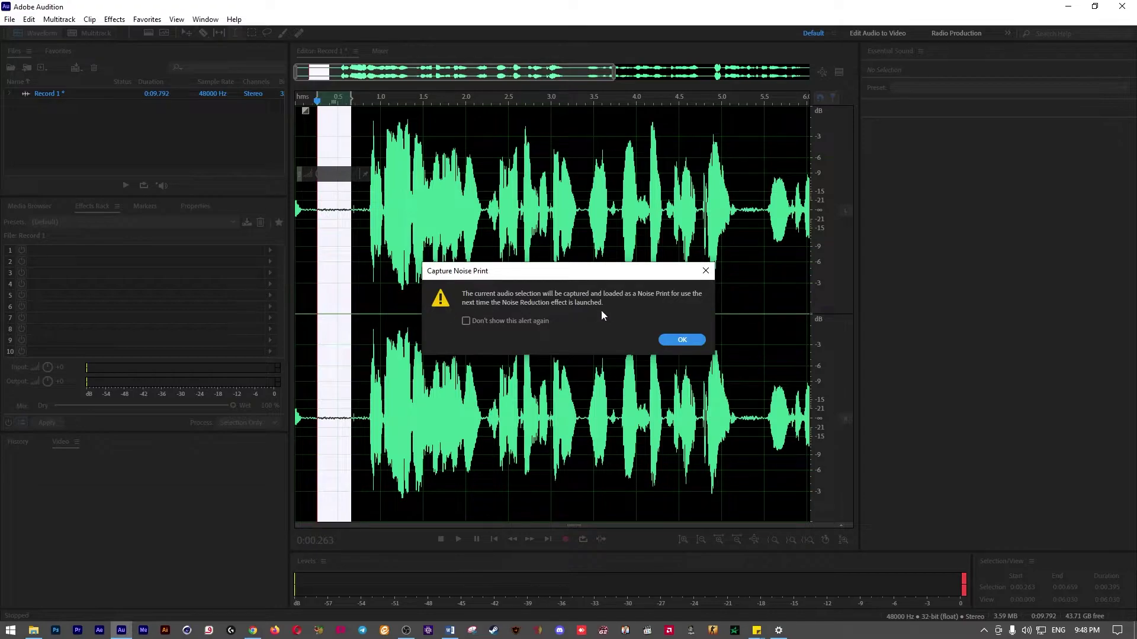
pyautogui.click(682, 339)
# Start the Noise Reduction process with the captured noise print and preview the take from about 0:00.818
pyautogui.click(115, 20)
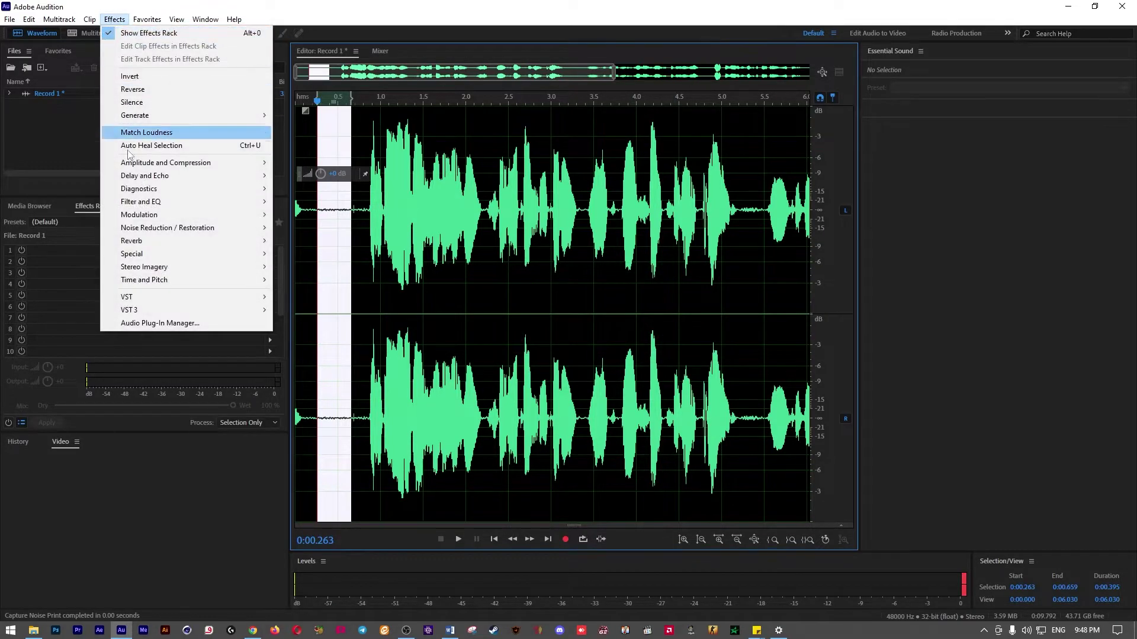
pyautogui.moveTo(161, 232)
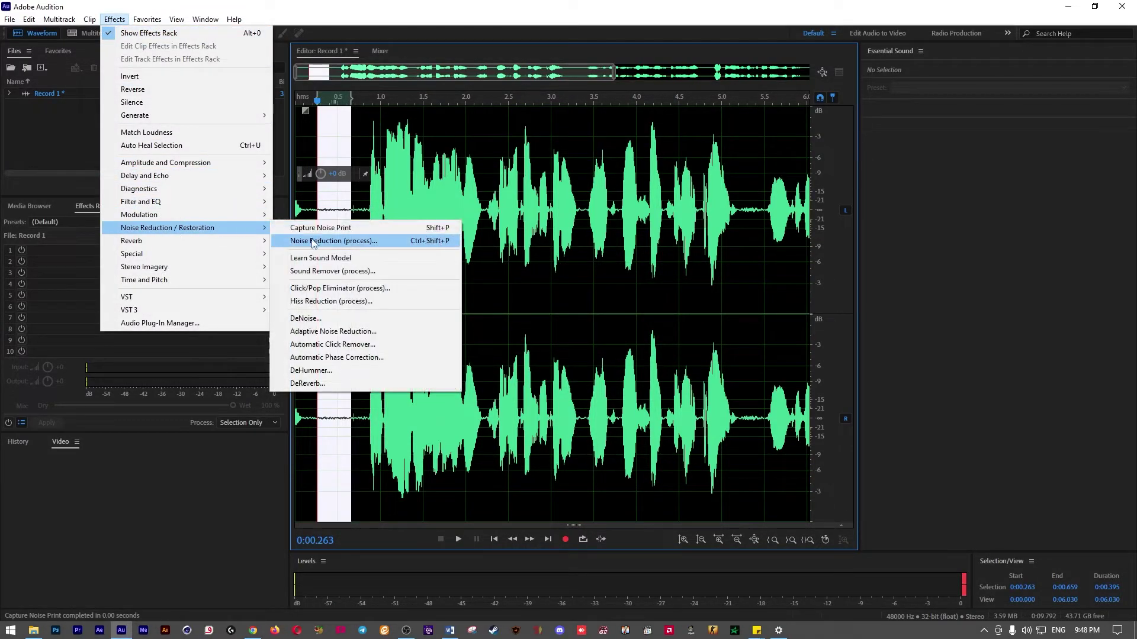
pyautogui.click(315, 241)
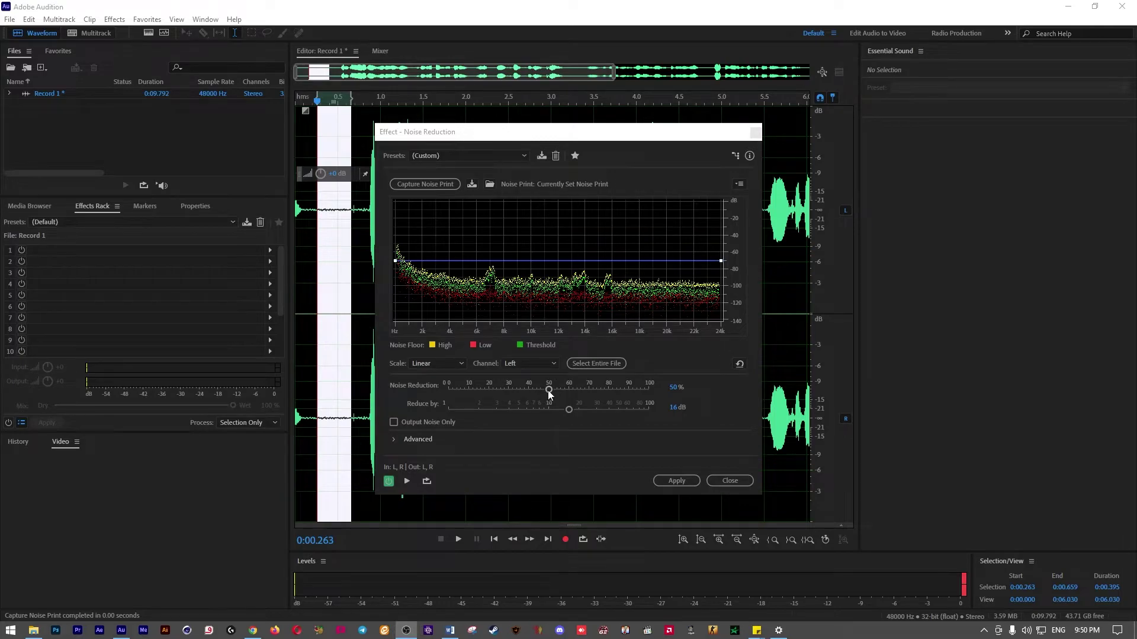
pyautogui.click(365, 128)
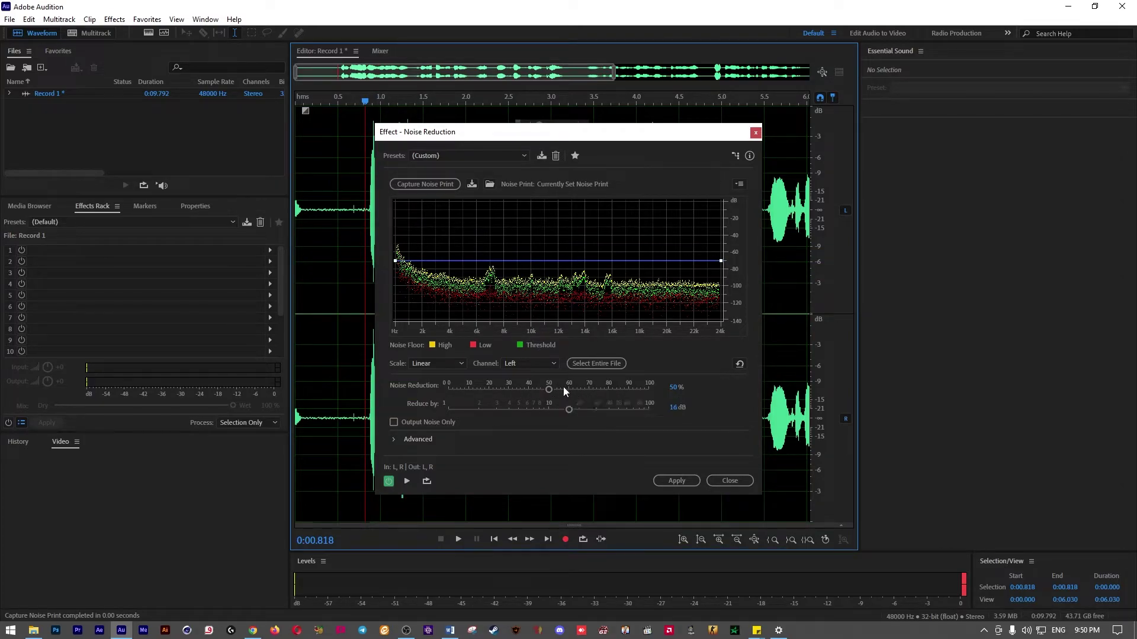
pyautogui.press('space')
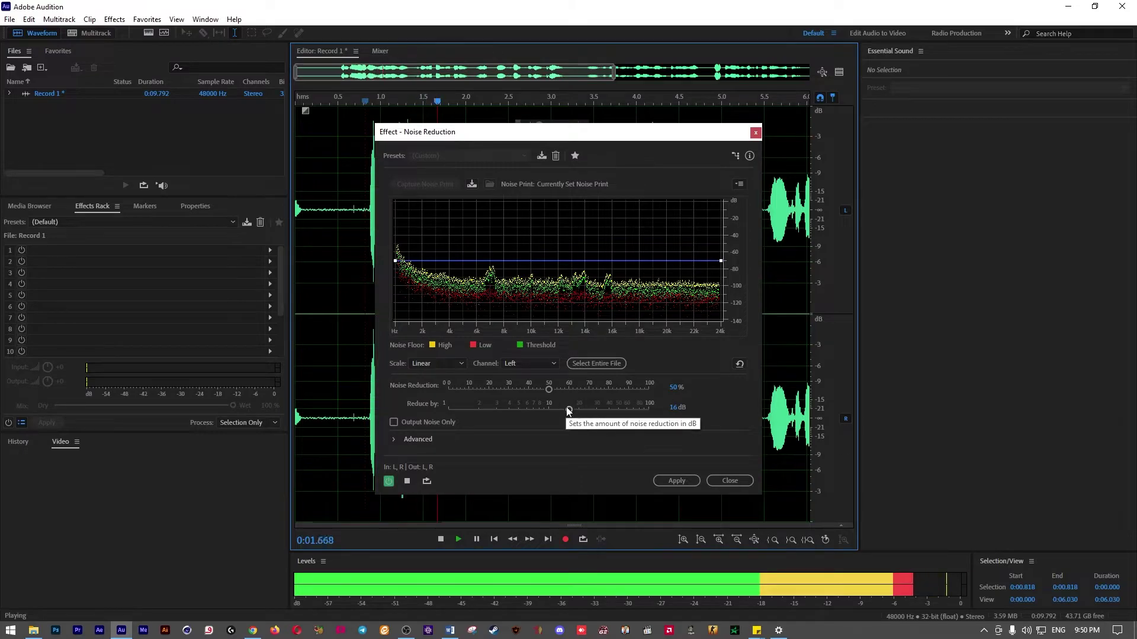
# Set Noise Reduction to 66% and Reduce by to about 30.7 dB, and apply the effect
pyautogui.moveTo(566, 411)
pyautogui.mouseDown()
pyautogui.moveTo(545, 410)
pyautogui.moveTo(573, 390)
pyautogui.mouseUp()
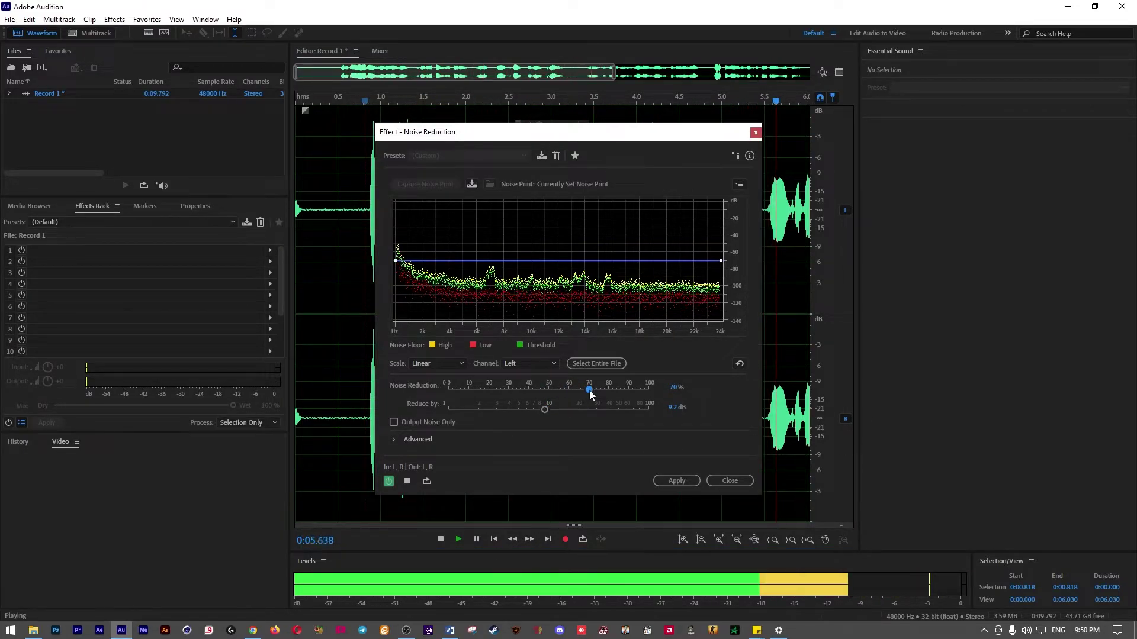
pyautogui.moveTo(571, 390); pyautogui.dragTo(583, 389)
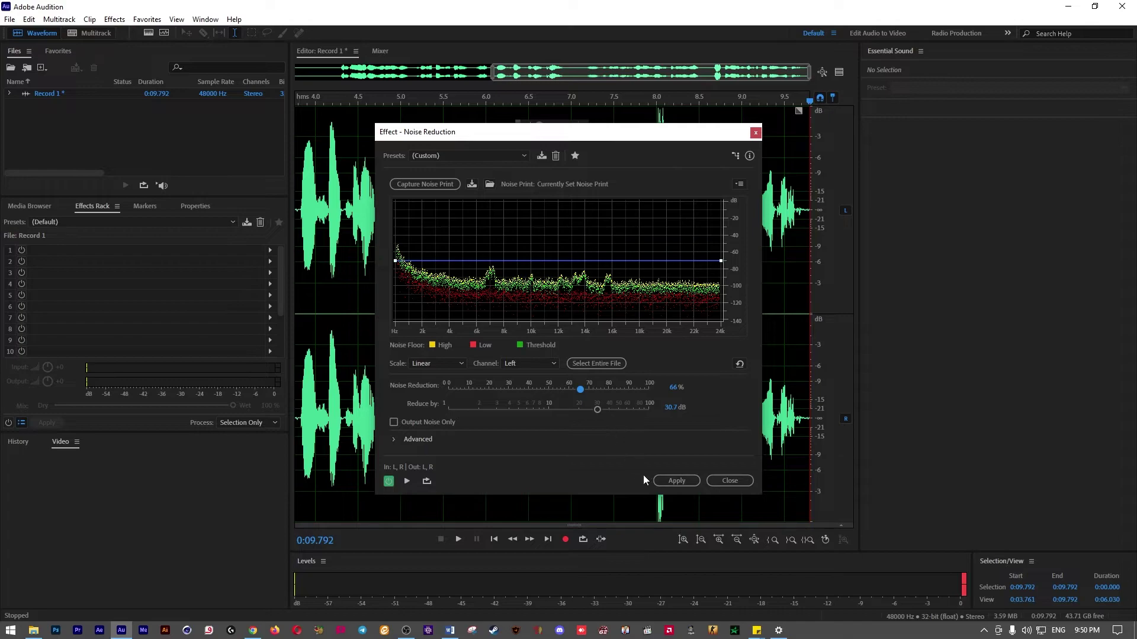
pyautogui.click(674, 481)
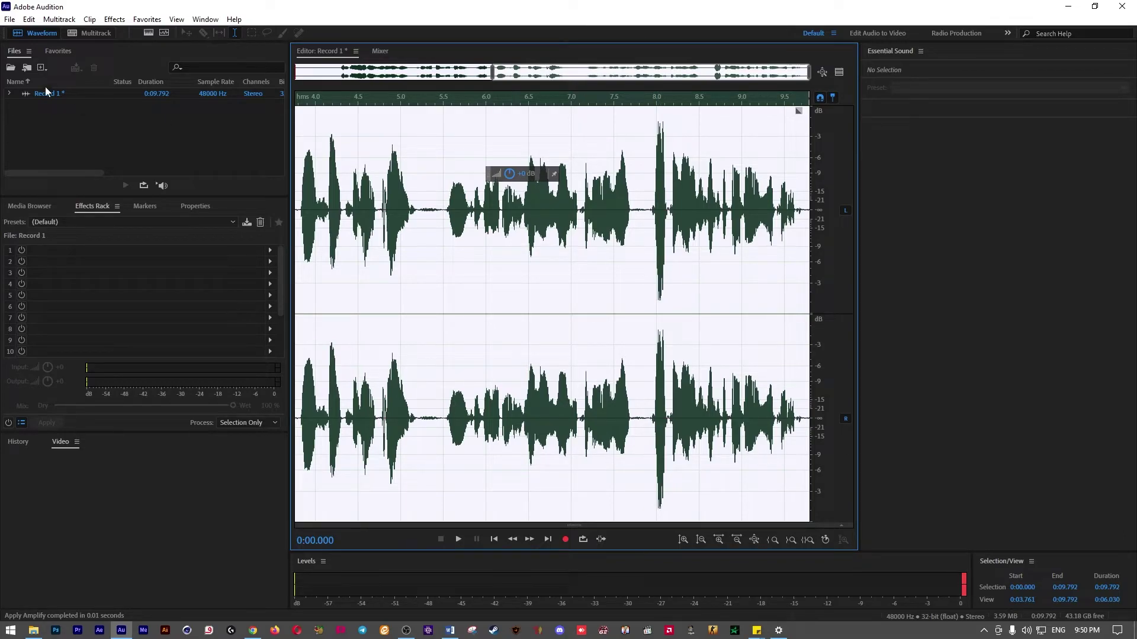
pyautogui.click(117, 20)
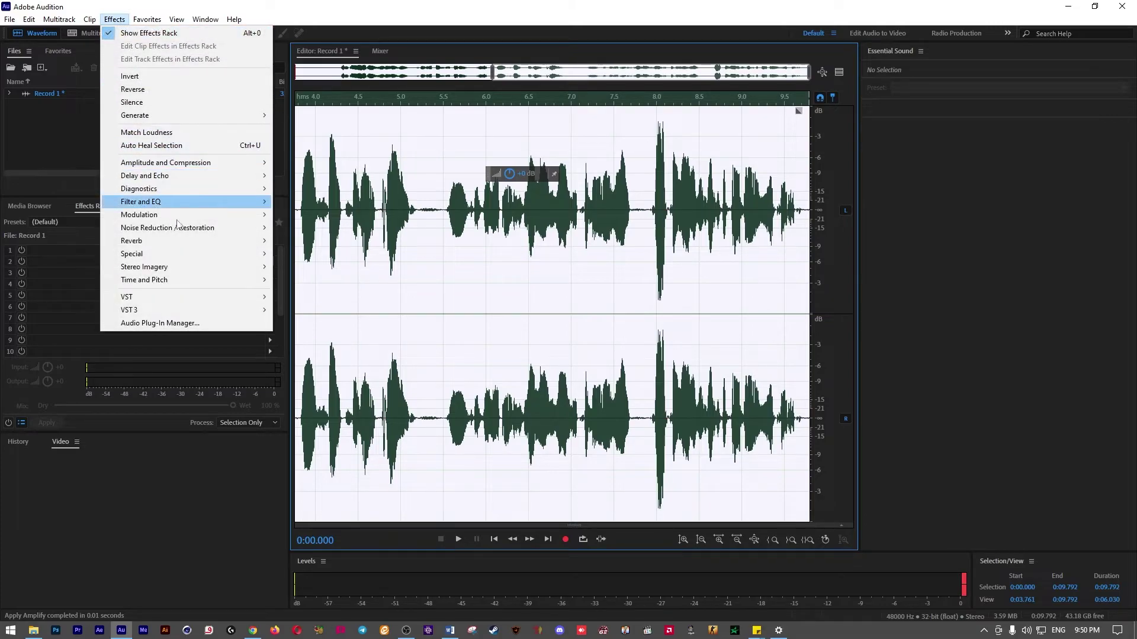
pyautogui.click(33, 121)
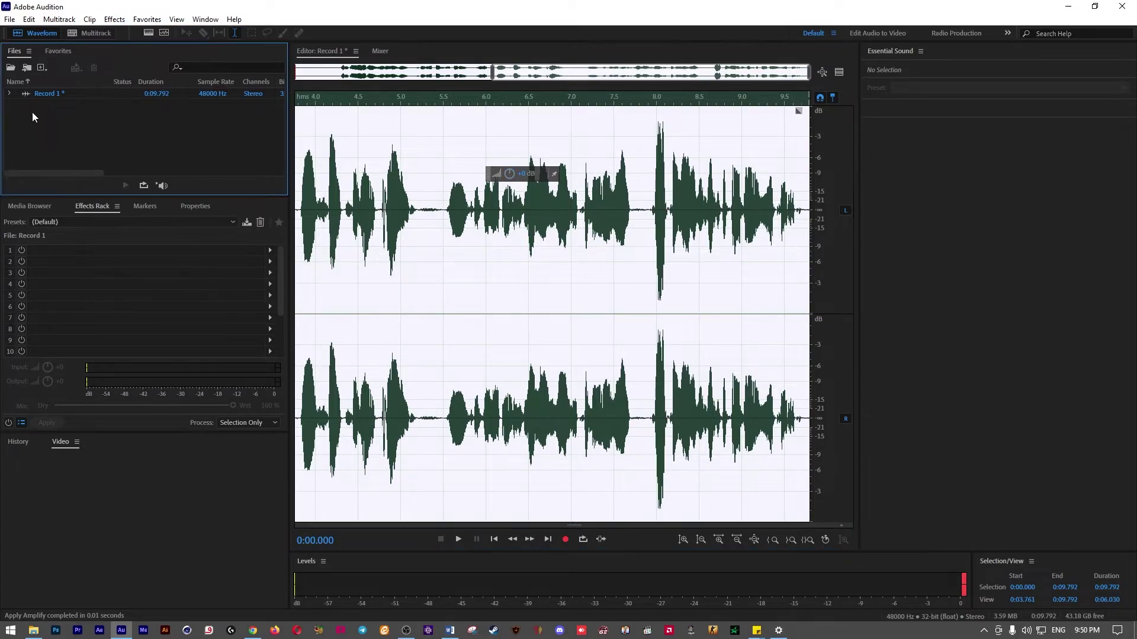
pyautogui.click(11, 19)
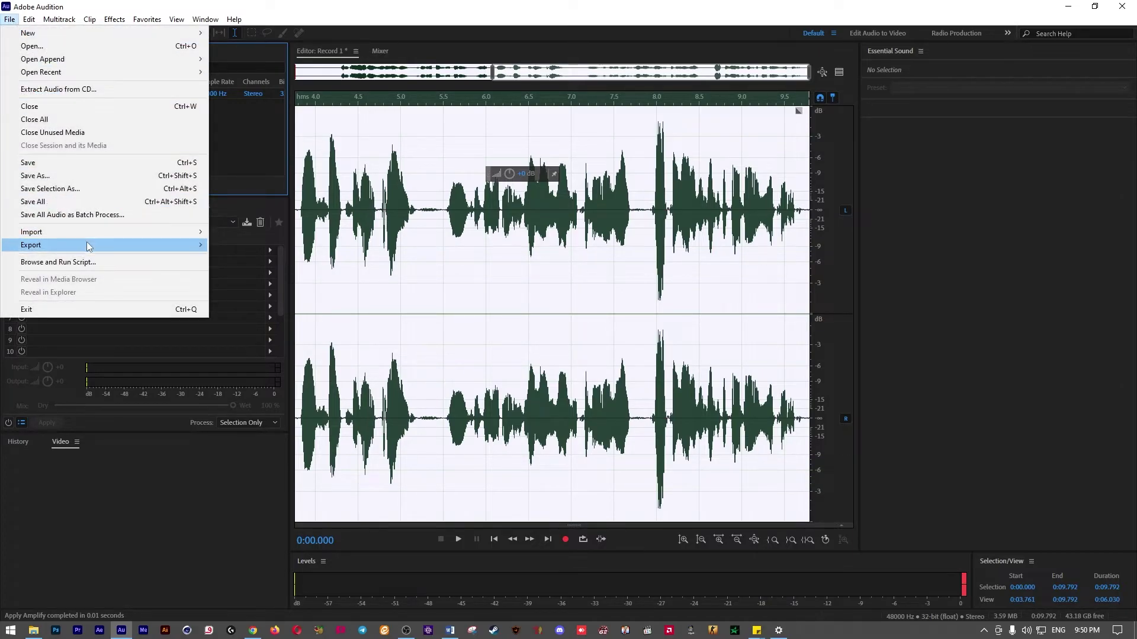
pyautogui.moveTo(118, 245)
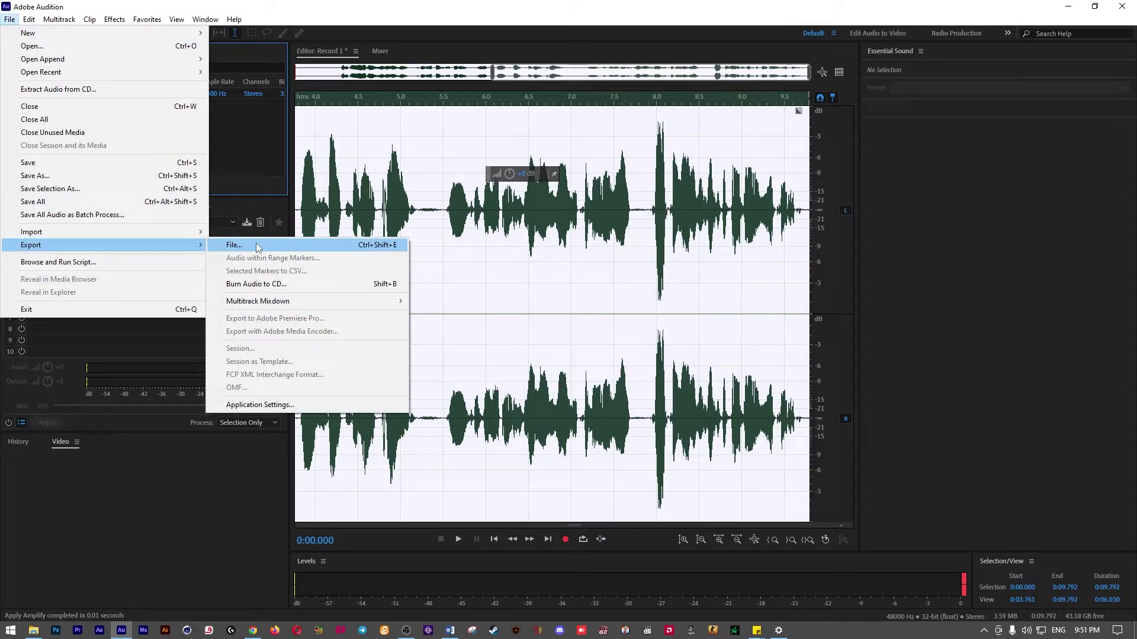
pyautogui.click(223, 151)
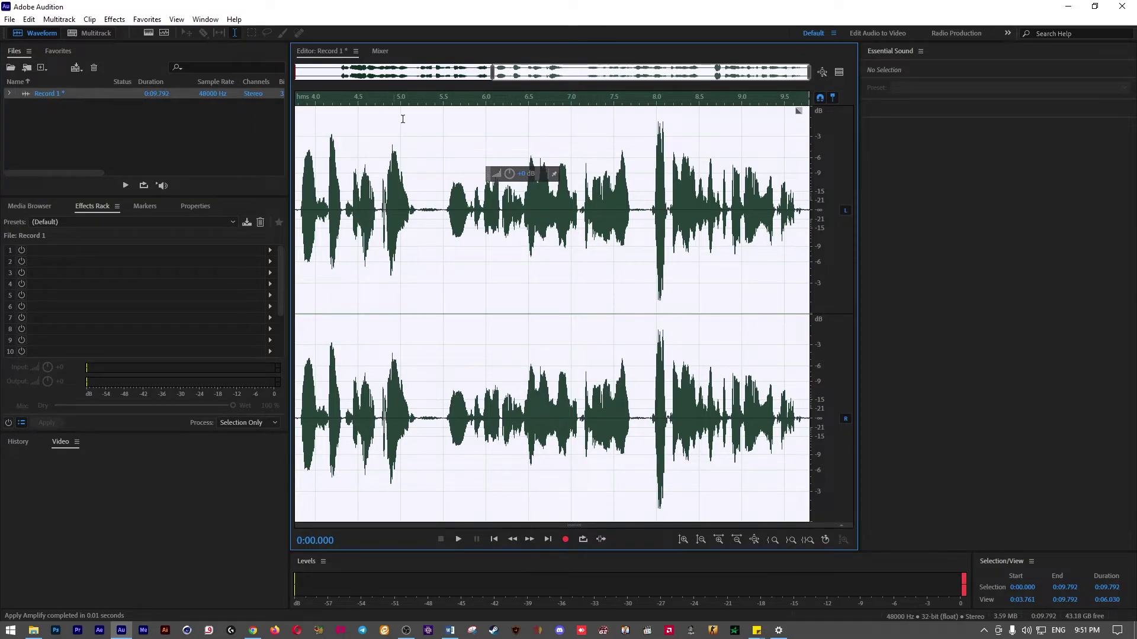
# Start exporting Record 1 as a file and keep Wave PCM as the format
pyautogui.click(9, 19)
pyautogui.moveTo(59, 244)
pyautogui.click(284, 247)
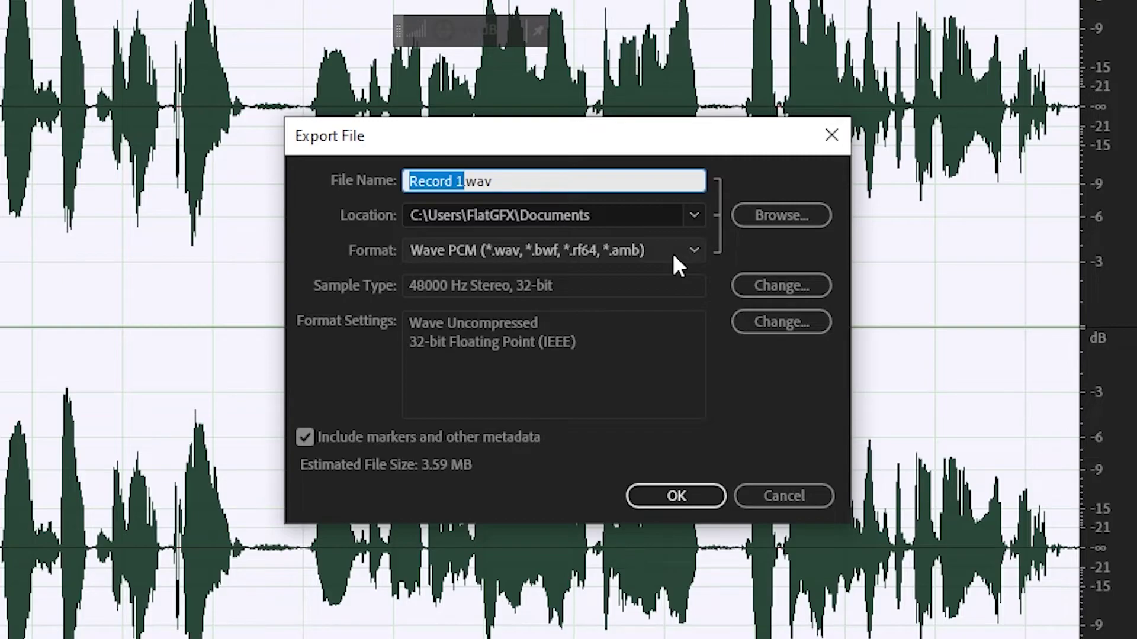
pyautogui.click(650, 251)
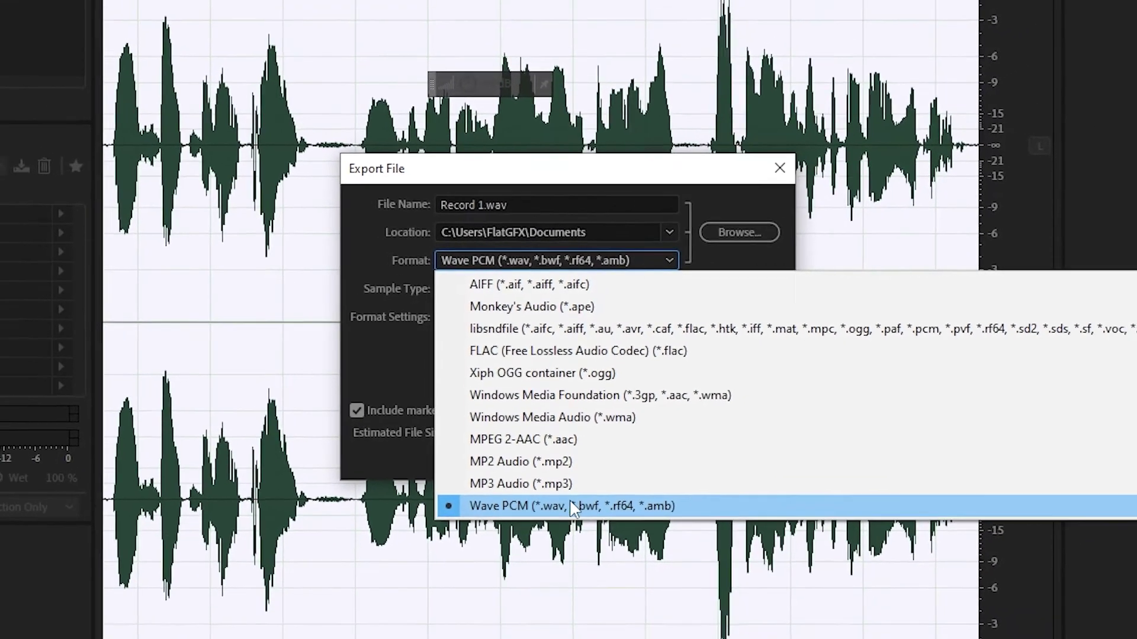
pyautogui.click(572, 507)
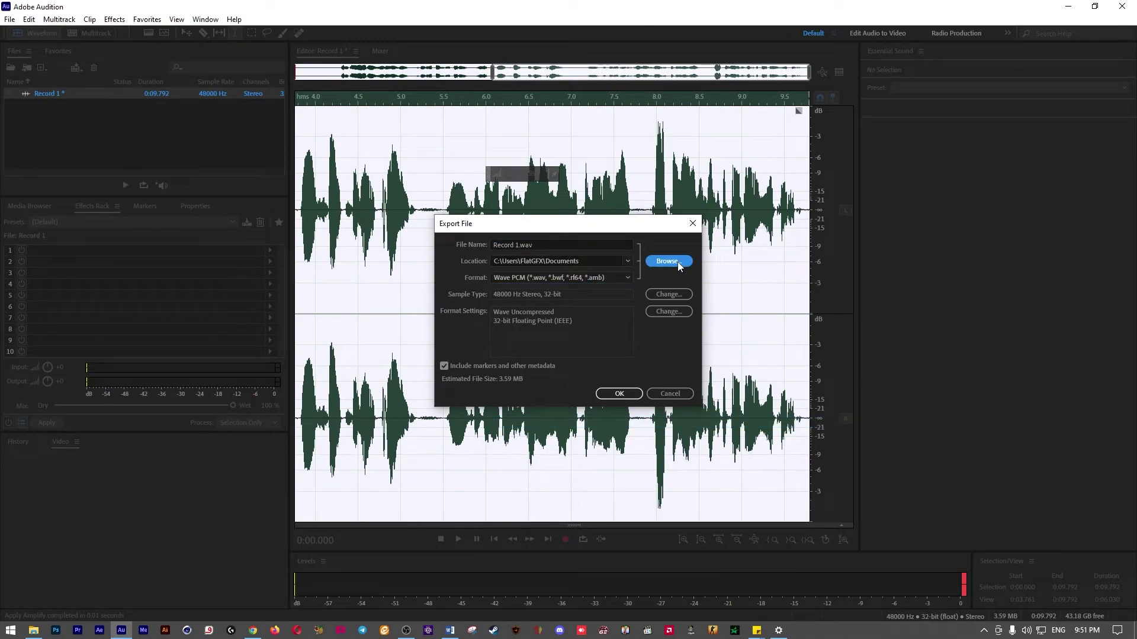
# Choose the Documents folder for Record 1.wav and complete the export
pyautogui.click(677, 262)
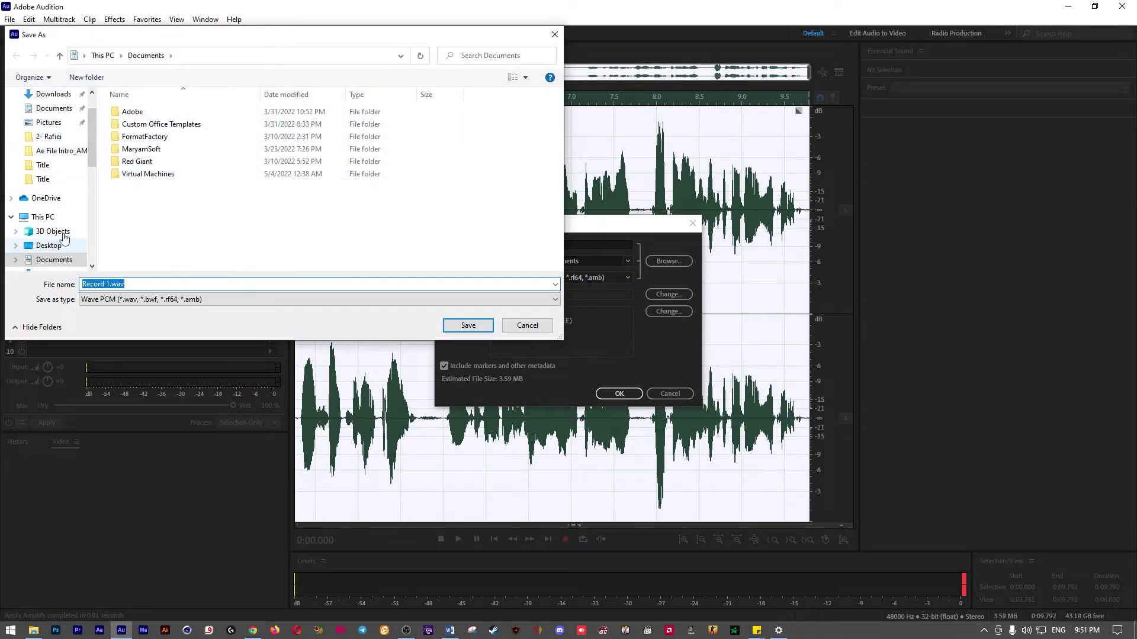
pyautogui.click(477, 329)
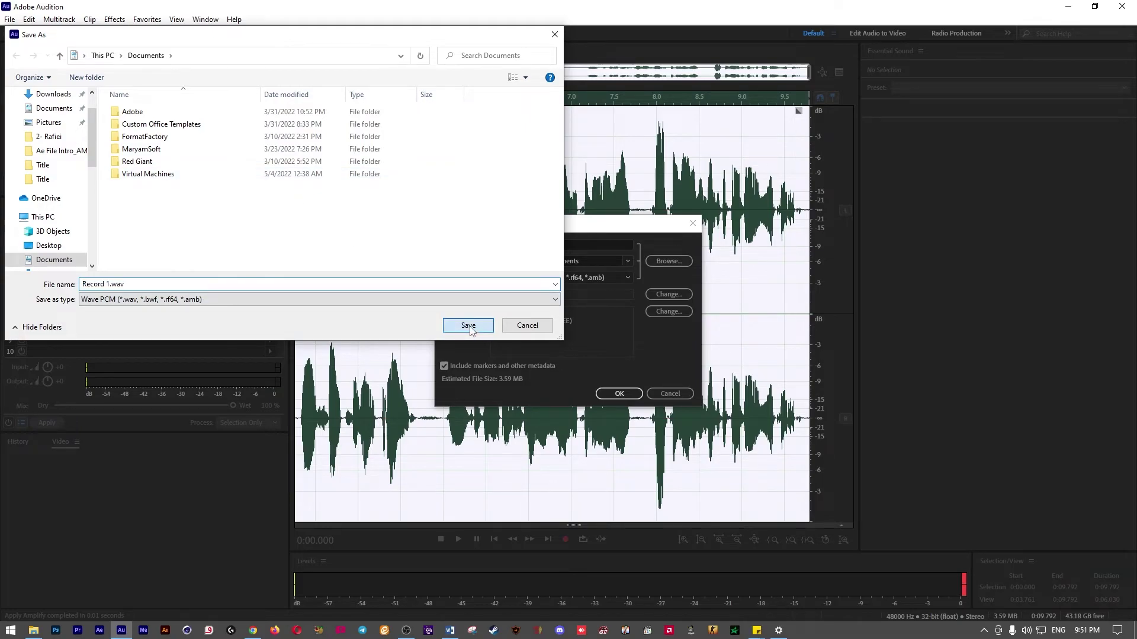
pyautogui.click(613, 394)
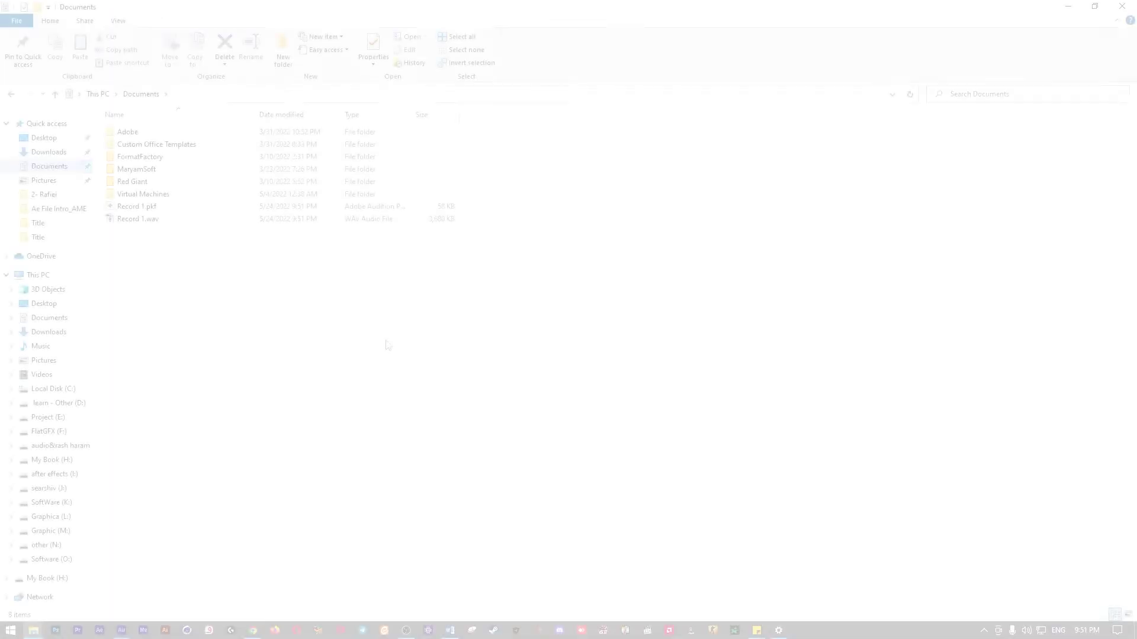